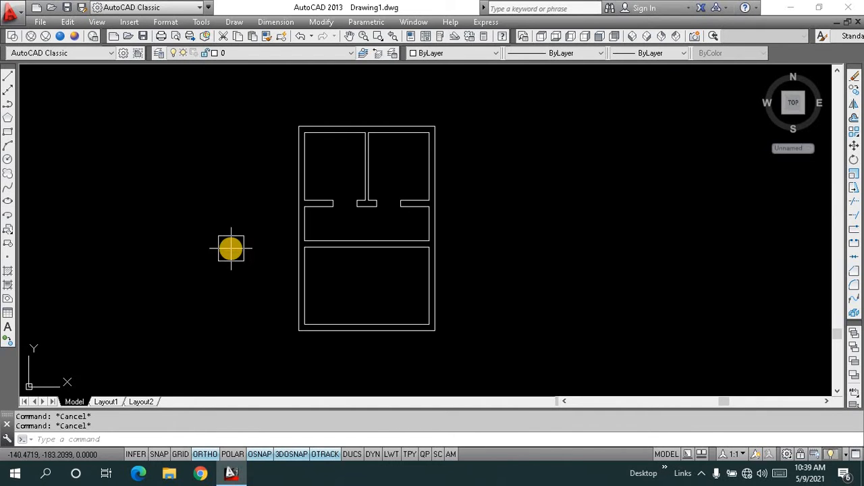
Step: Examine the existing floor plan's walls, rooms and door openings, up close and as a whole
{"action": "scroll", "coordinate": [231, 249], "scroll_direction": "up", "scroll_amount": 1}
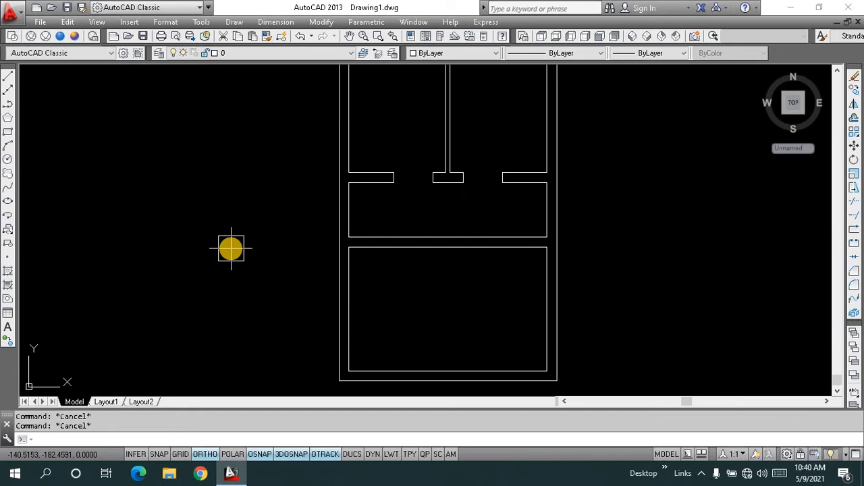
{"action": "scroll", "coordinate": [231, 249], "scroll_direction": "down", "scroll_amount": 1}
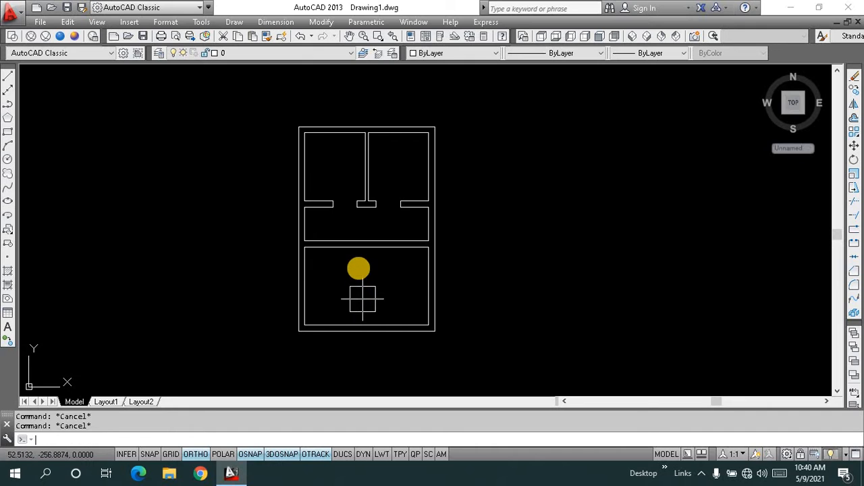
{"action": "key", "text": "Return"}
{"action": "type", "text": "e"}
{"action": "key", "text": "Return"}
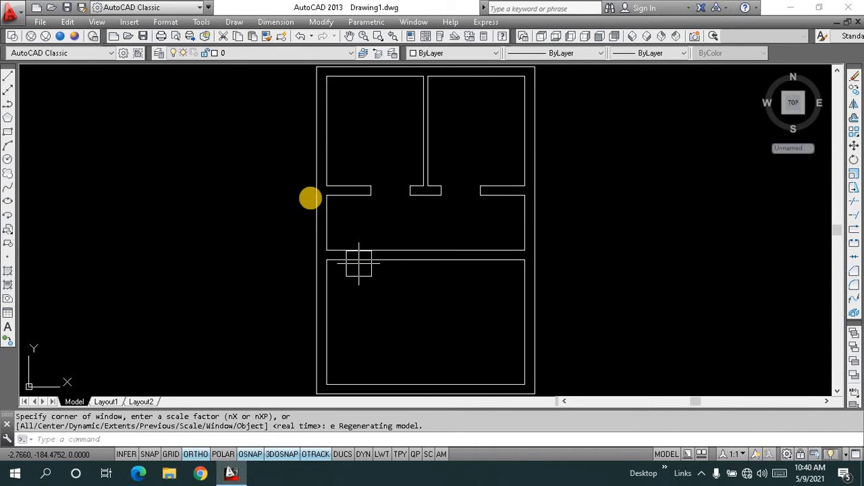
{"action": "key", "text": "Escape"}
{"action": "key", "text": "Escape"}
{"action": "scroll", "coordinate": [249, 187], "scroll_direction": "up", "scroll_amount": 2}
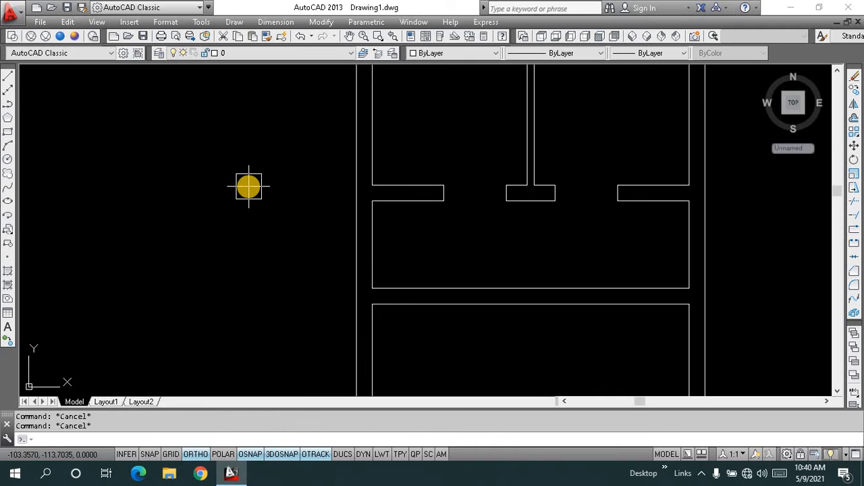
{"action": "scroll", "coordinate": [248, 187], "scroll_direction": "down", "scroll_amount": 4}
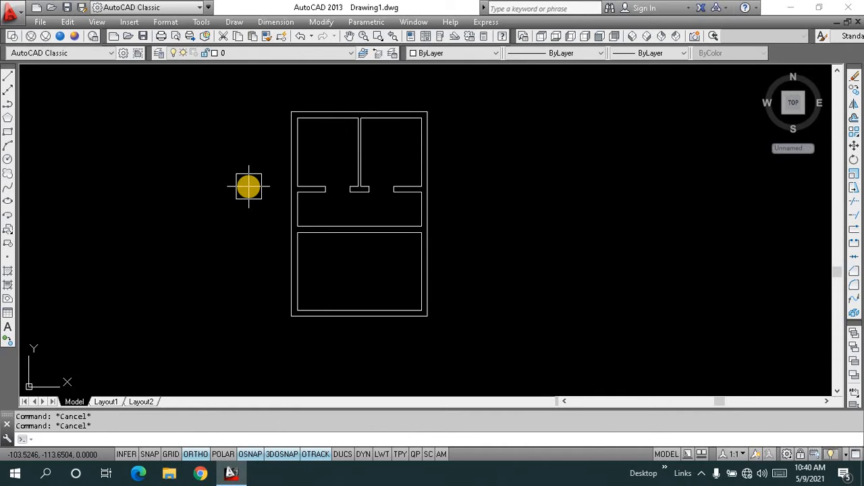
Step: Erase the entire existing floor plan from the drawing
{"action": "left_click", "coordinate": [518, 370]}
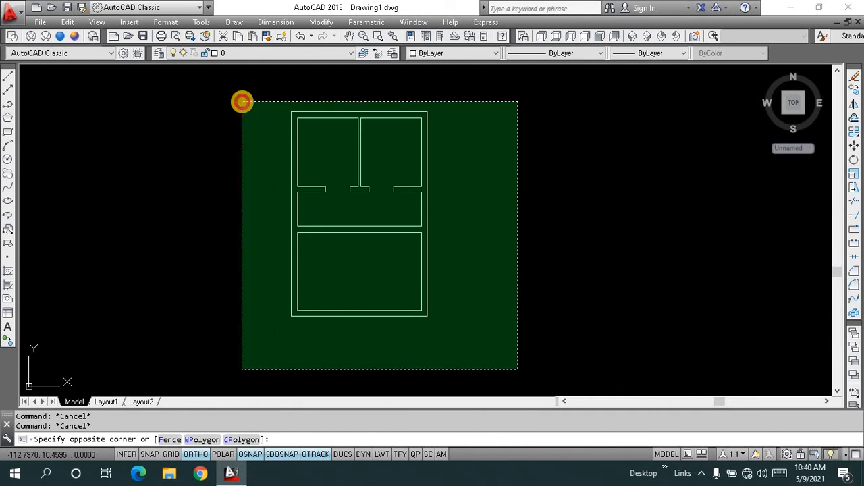
{"action": "left_click", "coordinate": [243, 102]}
{"action": "type", "text": "e"}
{"action": "key", "text": "Return"}
{"action": "key", "text": "Escape"}
{"action": "key", "text": "Escape"}
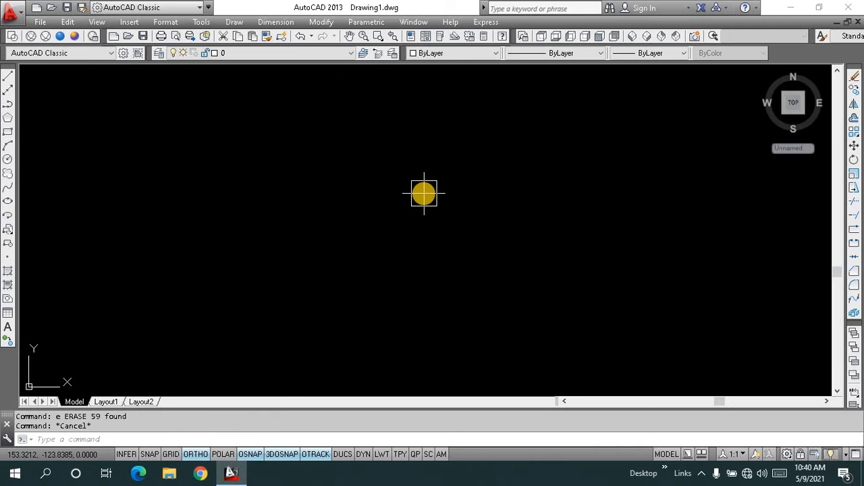
Step: Configure the drawing units with Inches as the insertion scale
{"action": "type", "text": "un"}
{"action": "key", "text": "Return"}
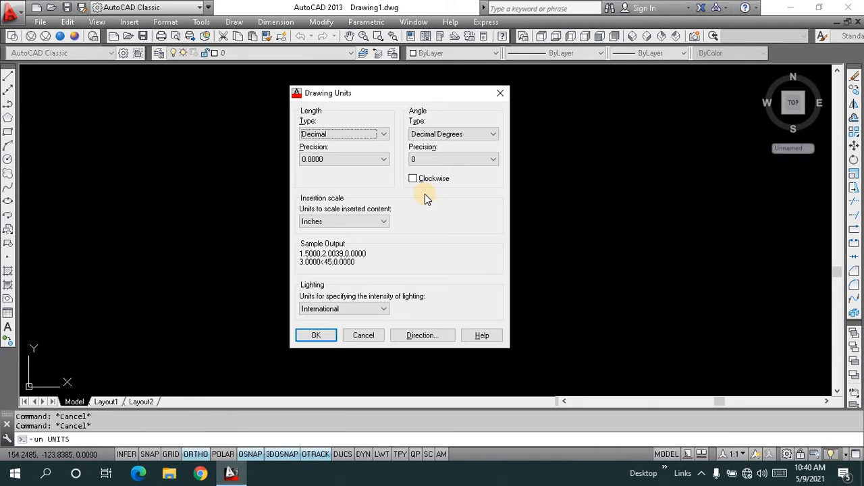
{"action": "left_click", "coordinate": [376, 221]}
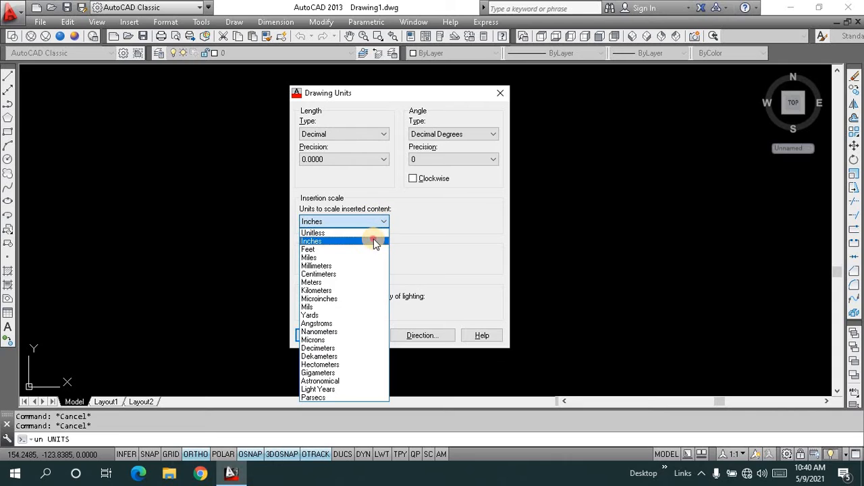
{"action": "left_click", "coordinate": [375, 242]}
{"action": "left_click", "coordinate": [329, 332]}
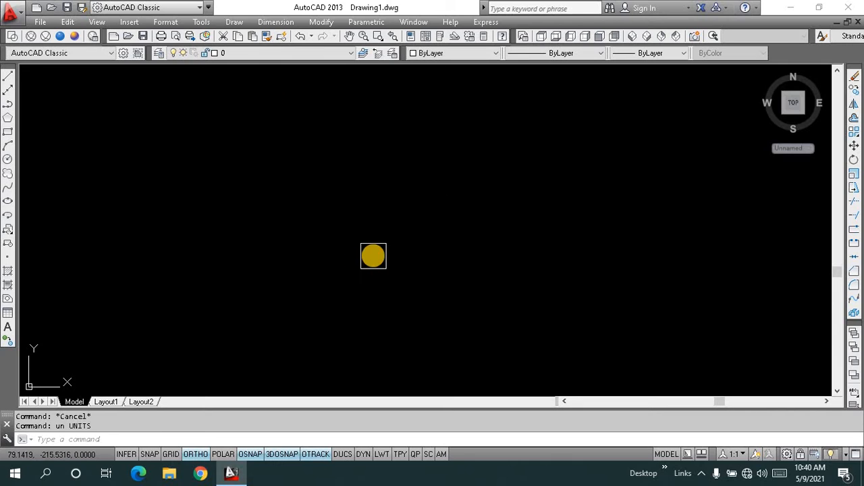
Step: Draw a horizontal line 200 units long to the right as the upper edge of the outer wall
{"action": "type", "text": "l"}
{"action": "key", "text": "Return"}
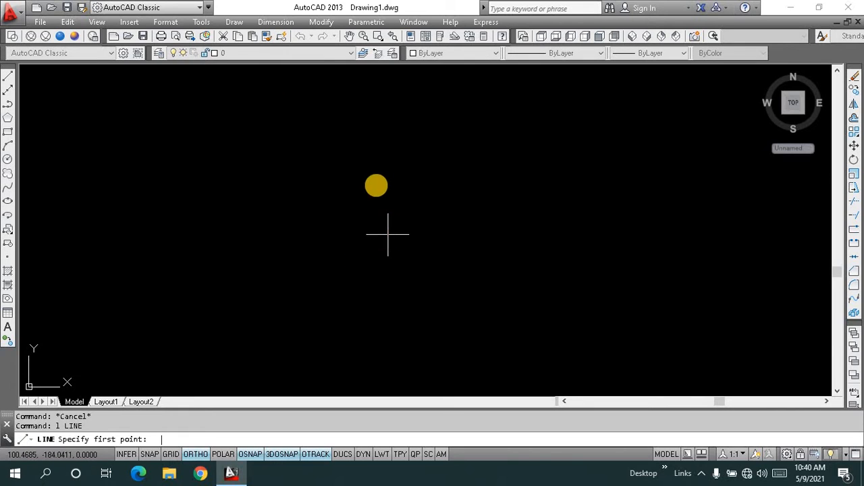
{"action": "left_click", "coordinate": [324, 108]}
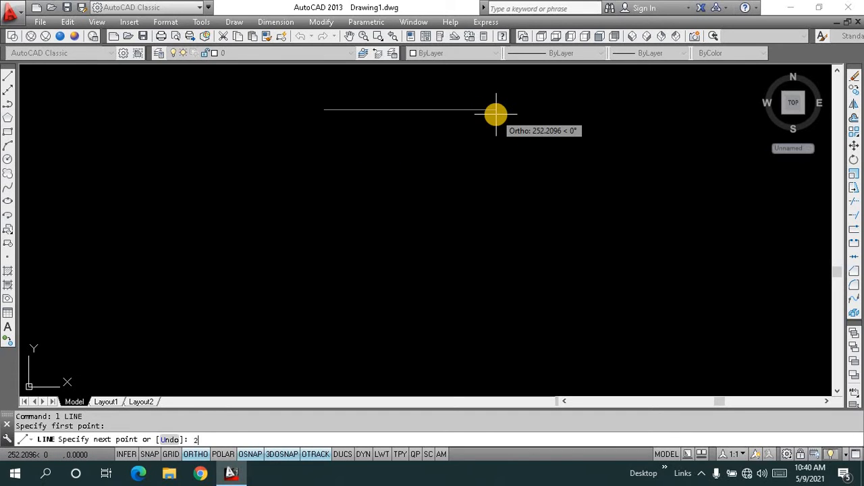
{"action": "key", "text": "Return"}
{"action": "key", "text": "Return"}
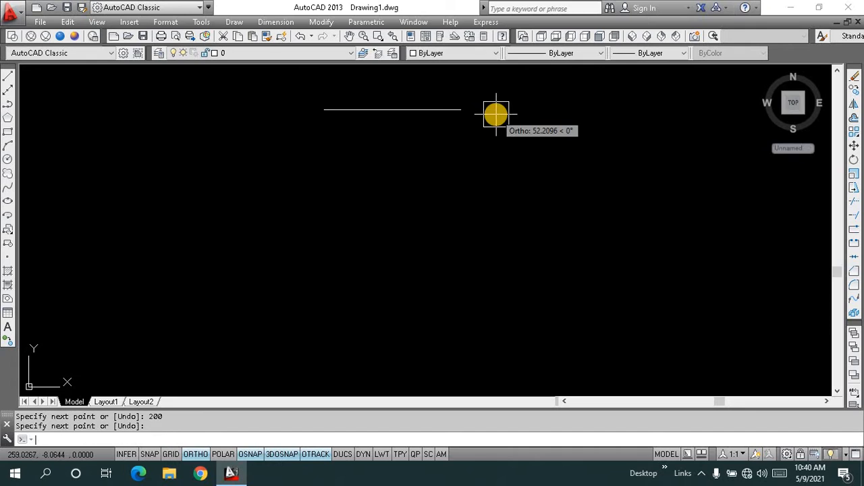
{"action": "key", "text": "Escape"}
{"action": "key", "text": "Escape"}
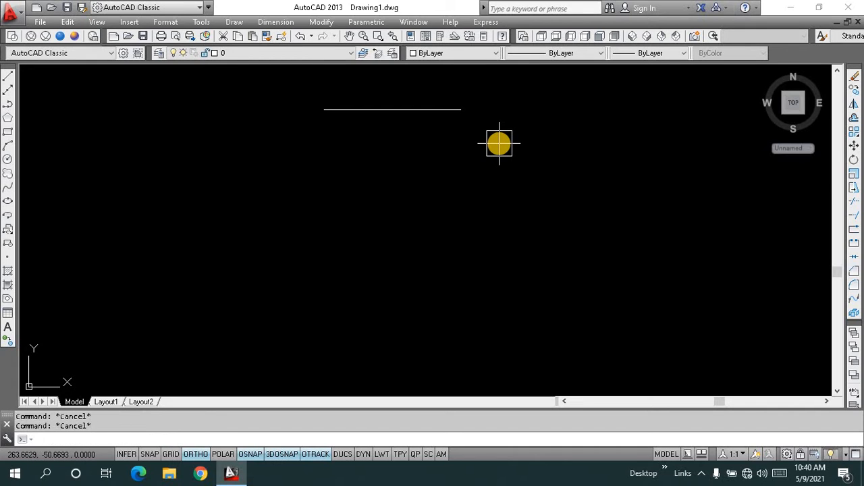
Step: Draw a 300-unit vertical line downward from the right end of the horizontal line
{"action": "type", "text": "z"}
{"action": "key", "text": "Return"}
{"action": "type", "text": "e"}
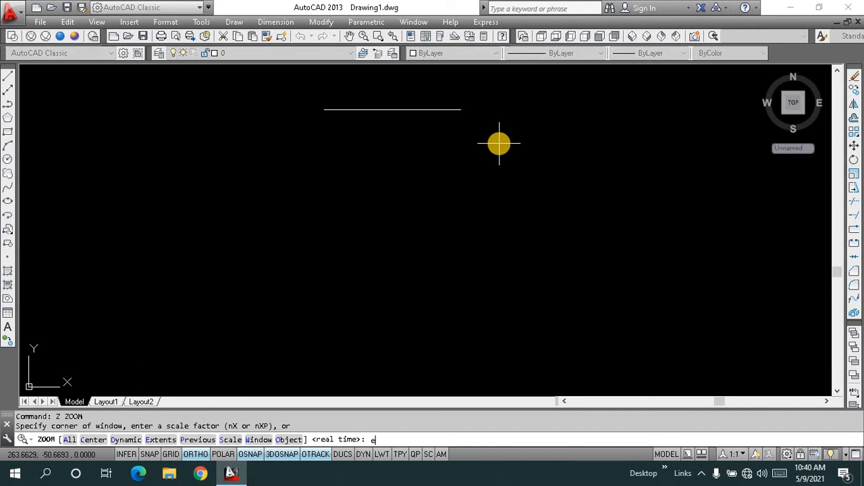
{"action": "key", "text": "Return"}
{"action": "scroll", "coordinate": [499, 143], "scroll_direction": "up", "scroll_amount": 2}
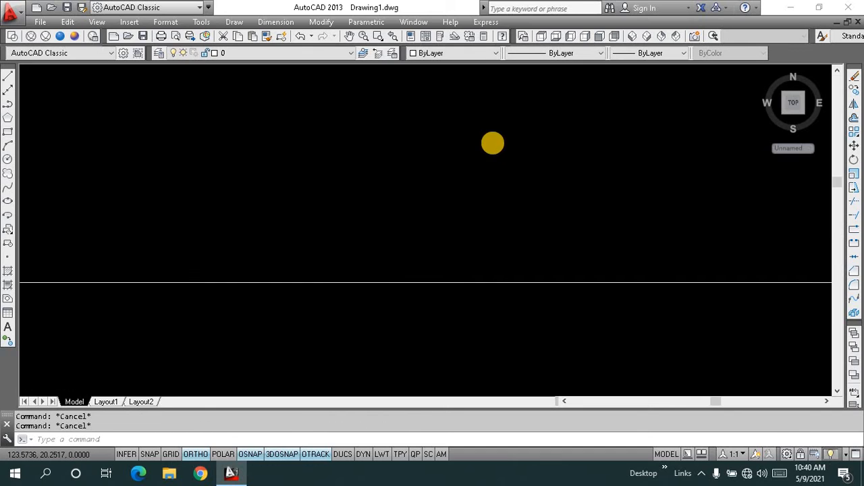
{"action": "scroll", "coordinate": [498, 143], "scroll_direction": "down", "scroll_amount": 7}
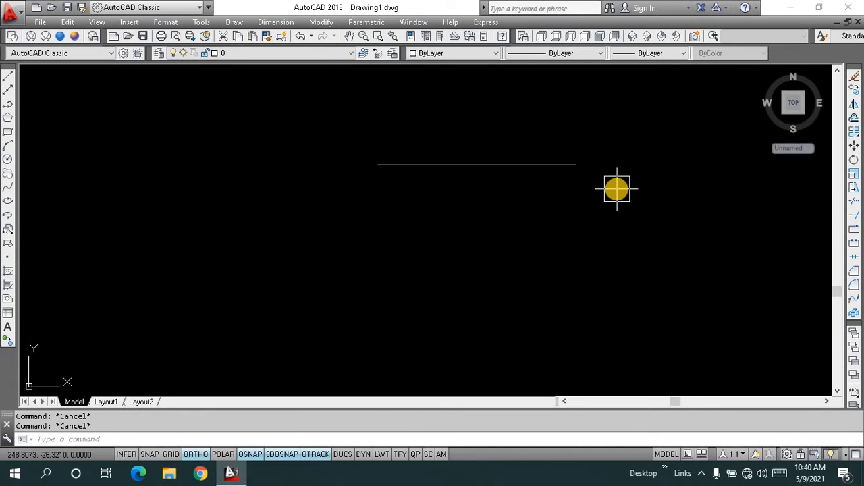
{"action": "type", "text": "l"}
{"action": "key", "text": "Return"}
{"action": "left_click", "coordinate": [575, 164]}
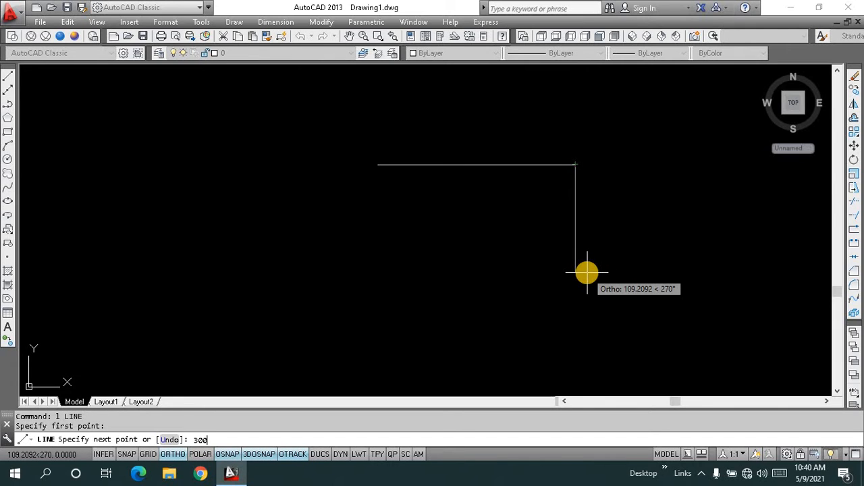
{"action": "key", "text": "Return"}
{"action": "key", "text": "Escape"}
{"action": "key", "text": "Escape"}
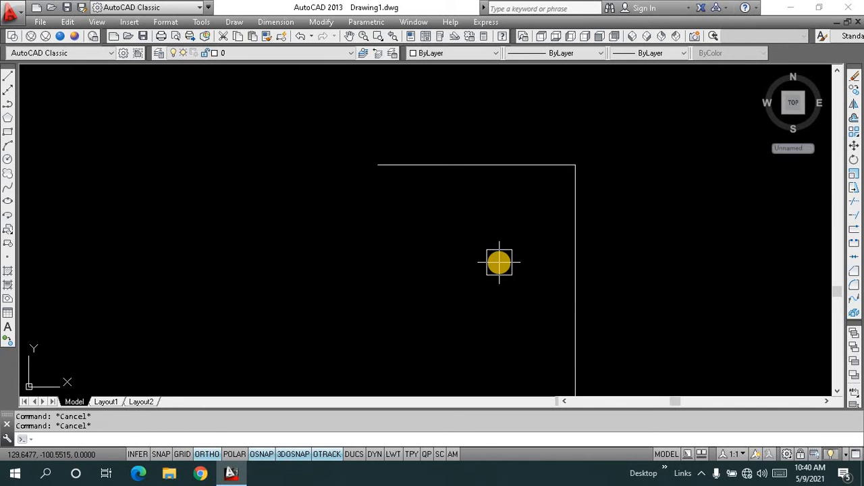
Step: Offset the vertical line 200 units to the left to form the opposite side of the outline
{"action": "type", "text": "z"}
{"action": "key", "text": "Return"}
{"action": "type", "text": "a"}
{"action": "key", "text": "Return"}
{"action": "key", "text": "Escape"}
{"action": "key", "text": "Escape"}
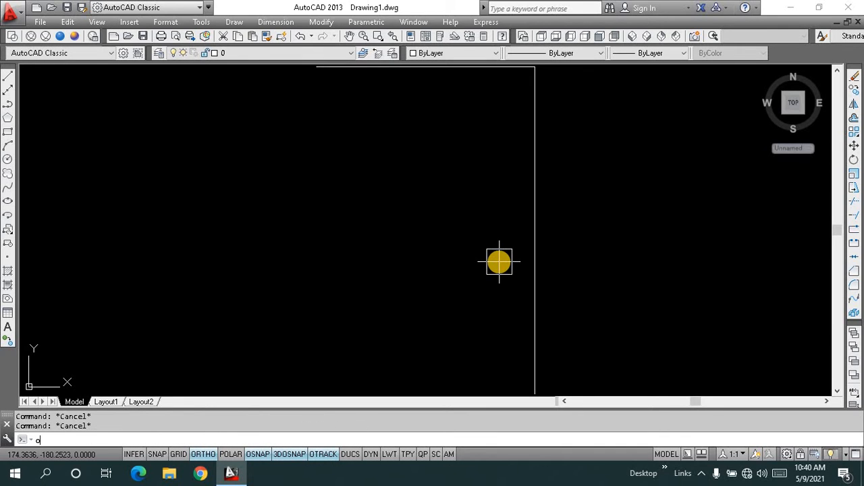
{"action": "type", "text": "o"}
{"action": "key", "text": "Return"}
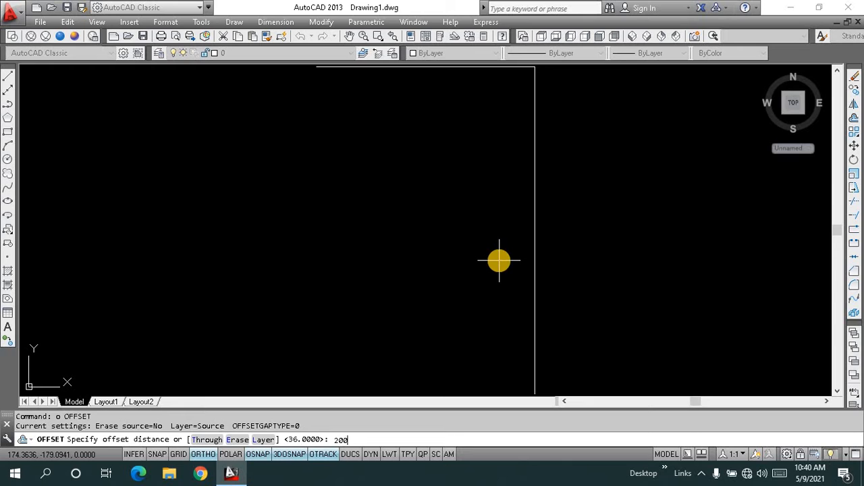
{"action": "type", "text": "200"}
{"action": "key", "text": "Return"}
{"action": "left_click", "coordinate": [535, 257]}
{"action": "left_click", "coordinate": [463, 249]}
{"action": "scroll", "coordinate": [462, 249], "scroll_direction": "down", "scroll_amount": 2}
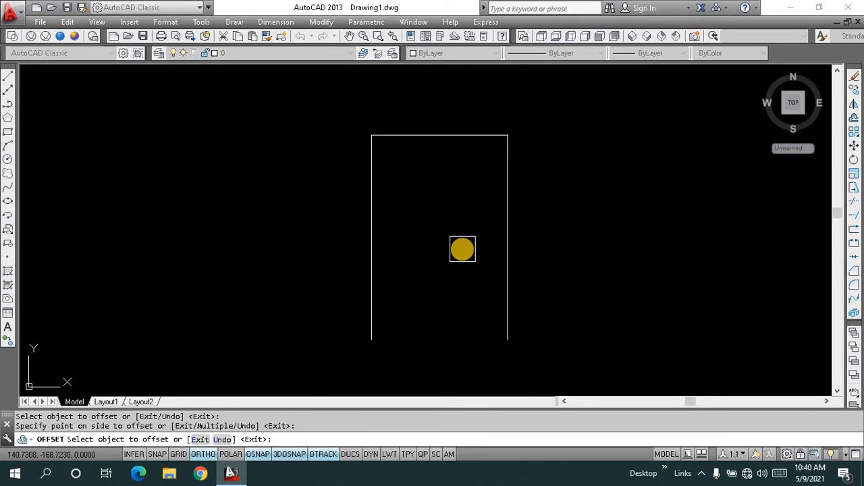
{"action": "scroll", "coordinate": [463, 249], "scroll_direction": "up", "scroll_amount": 2}
{"action": "scroll", "coordinate": [463, 249], "scroll_direction": "down", "scroll_amount": 4}
{"action": "key", "text": "Escape"}
{"action": "key", "text": "Escape"}
{"action": "key", "text": "Escape"}
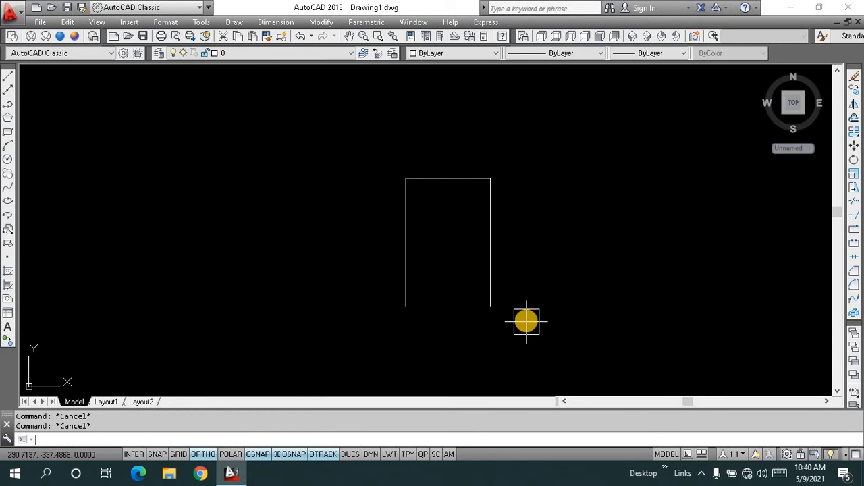
Step: Close the rectangle with a line between the lower ends of the two vertical lines
{"action": "type", "text": "l"}
{"action": "key", "text": "Return"}
{"action": "left_click", "coordinate": [491, 306]}
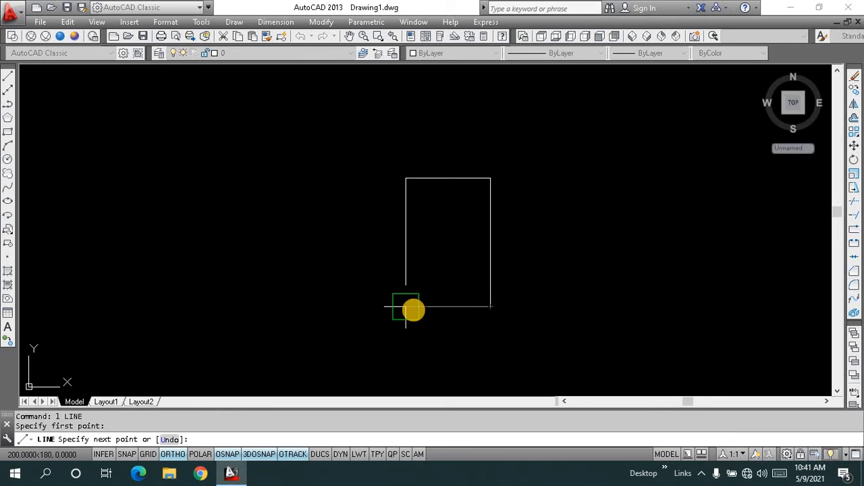
{"action": "left_click", "coordinate": [413, 310]}
{"action": "key", "text": "Escape"}
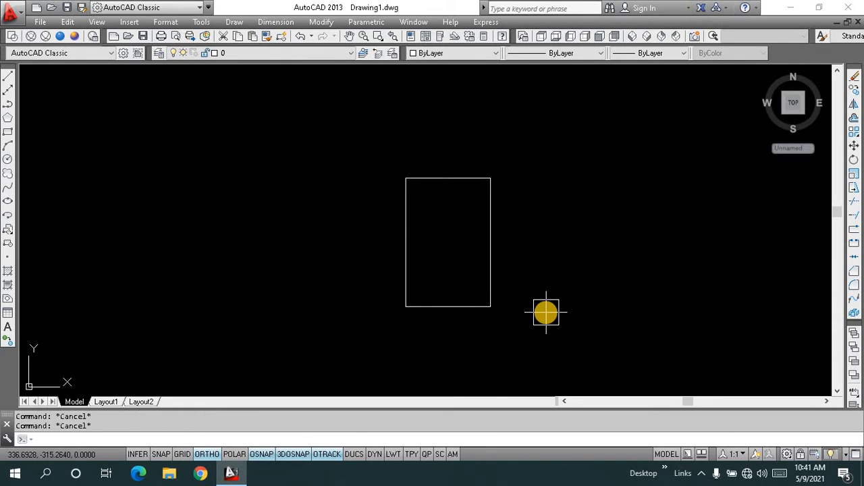
Step: Offset all four sides of the rectangle 9 units inward to form the outer wall thickness
{"action": "type", "text": "z"}
{"action": "key", "text": "Return"}
{"action": "type", "text": "e"}
{"action": "key", "text": "Return"}
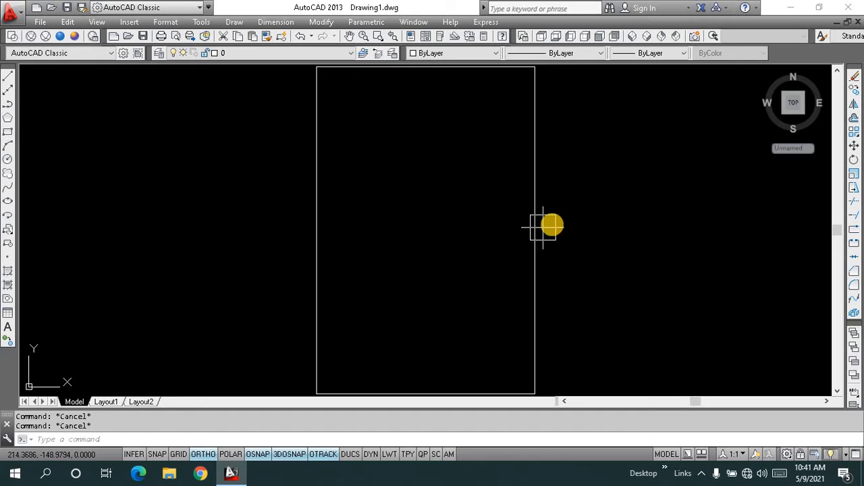
{"action": "key", "text": "Return"}
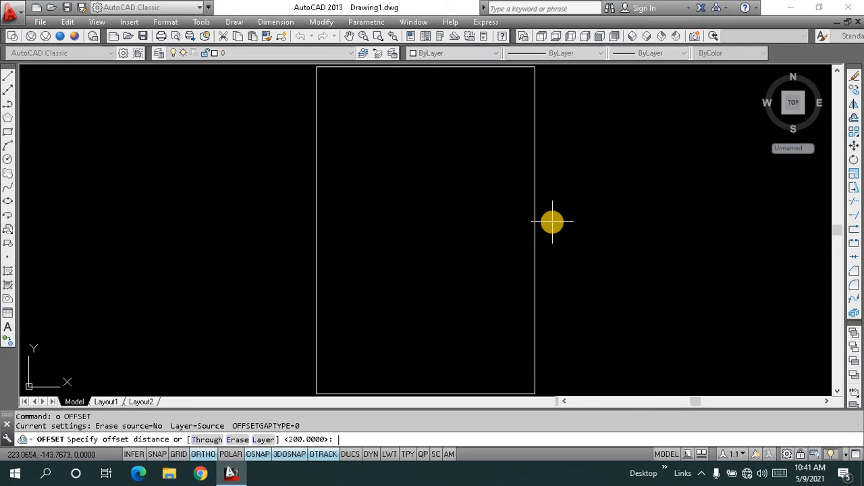
{"action": "type", "text": "9"}
{"action": "key", "text": "Return"}
{"action": "left_click", "coordinate": [535, 221]}
{"action": "left_click", "coordinate": [492, 218]}
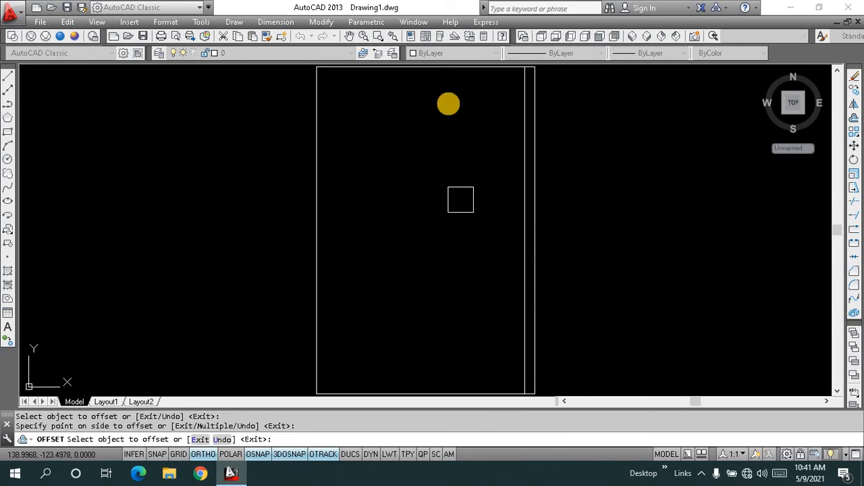
{"action": "left_click", "coordinate": [447, 79]}
{"action": "left_click", "coordinate": [361, 124]}
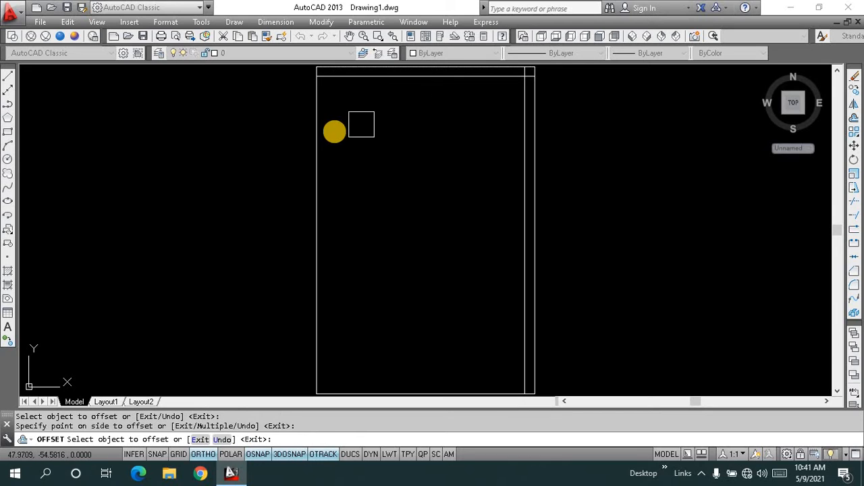
{"action": "left_click", "coordinate": [317, 135]}
{"action": "left_click", "coordinate": [384, 234]}
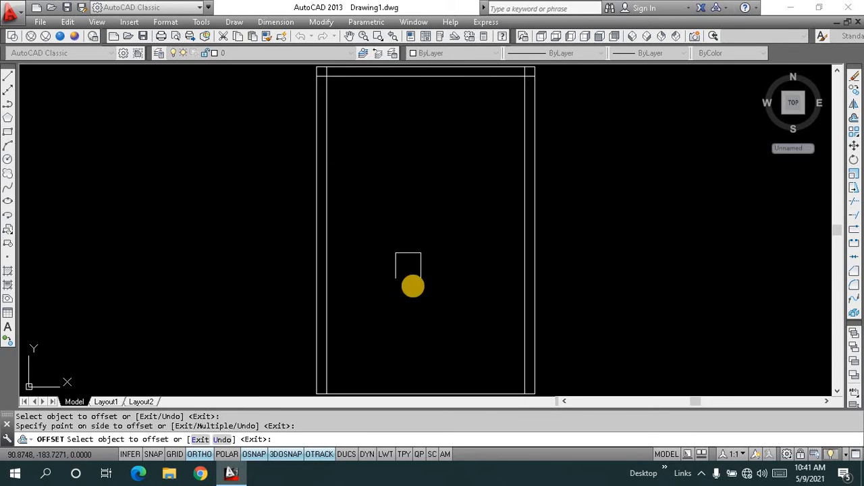
{"action": "scroll", "coordinate": [413, 286], "scroll_direction": "up", "scroll_amount": 4}
{"action": "scroll", "coordinate": [413, 285], "scroll_direction": "down", "scroll_amount": 4}
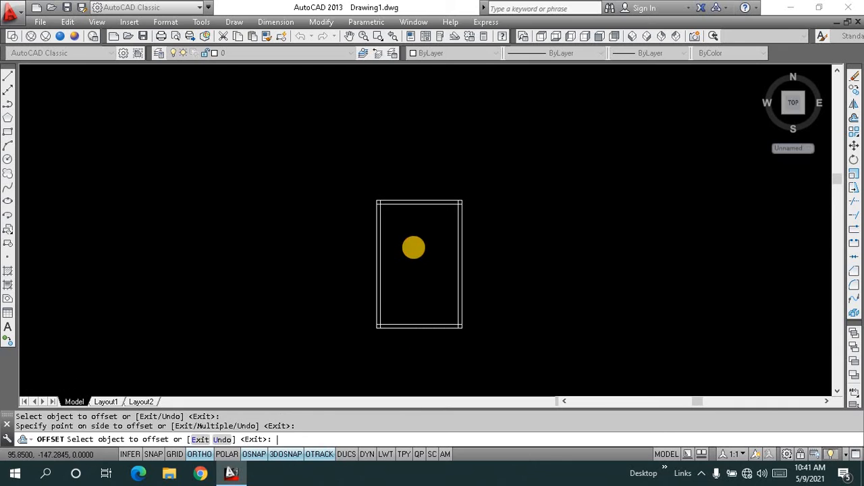
{"action": "key", "text": "Escape"}
{"action": "key", "text": "Escape"}
Step: Trim the overlapping inner wall lines at the upper-left corner of the outer walls, using all objects as cutting edges
{"action": "type", "text": "z"}
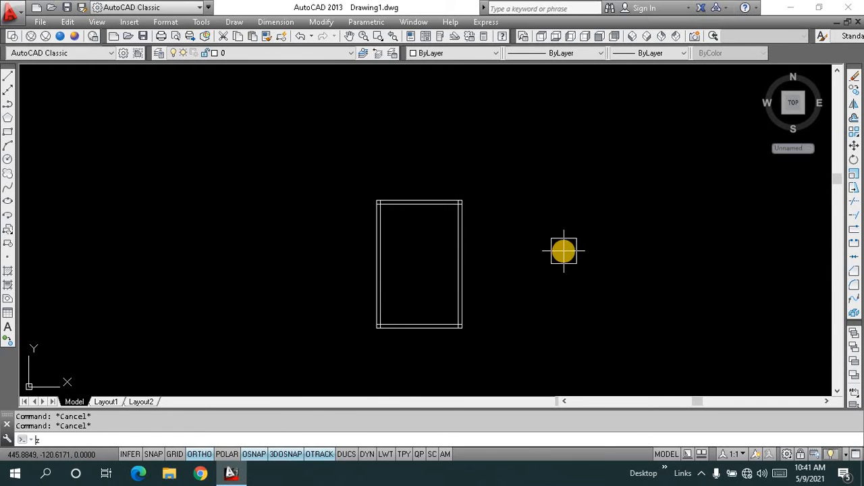
{"action": "key", "text": "Return"}
{"action": "type", "text": "e"}
{"action": "key", "text": "Return"}
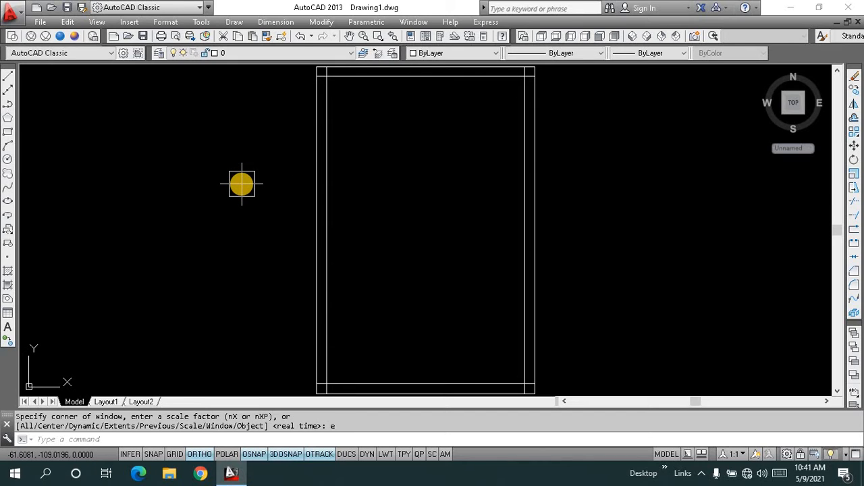
{"action": "scroll", "coordinate": [242, 183], "scroll_direction": "down", "scroll_amount": 1}
{"action": "key", "text": "Escape"}
{"action": "key", "text": "Escape"}
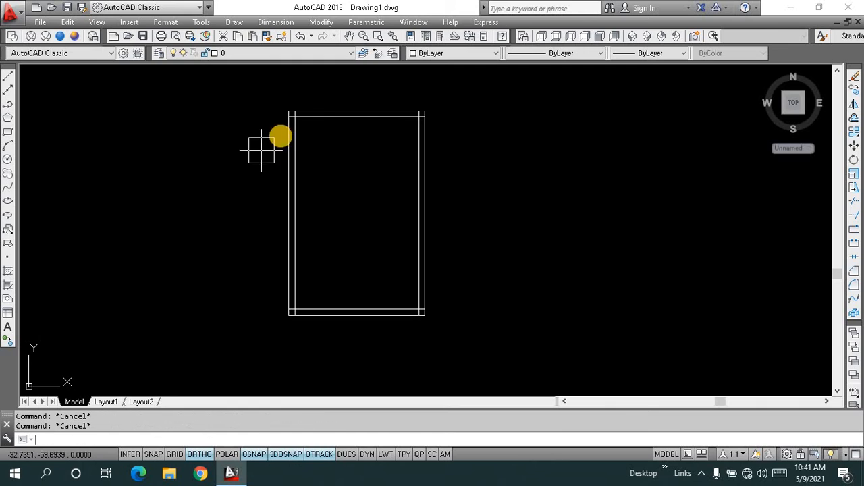
{"action": "scroll", "coordinate": [295, 112], "scroll_direction": "up", "scroll_amount": 8}
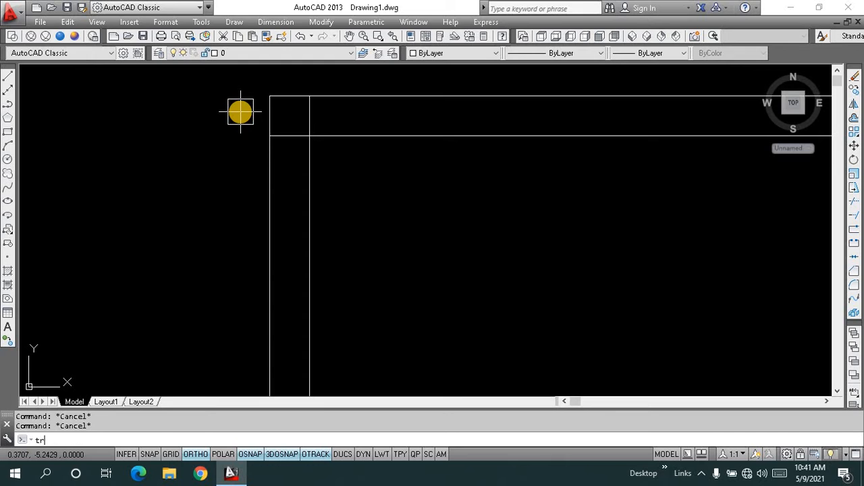
{"action": "type", "text": "tr"}
{"action": "key", "text": "Return"}
{"action": "key", "text": "Return"}
{"action": "left_click", "coordinate": [309, 117]}
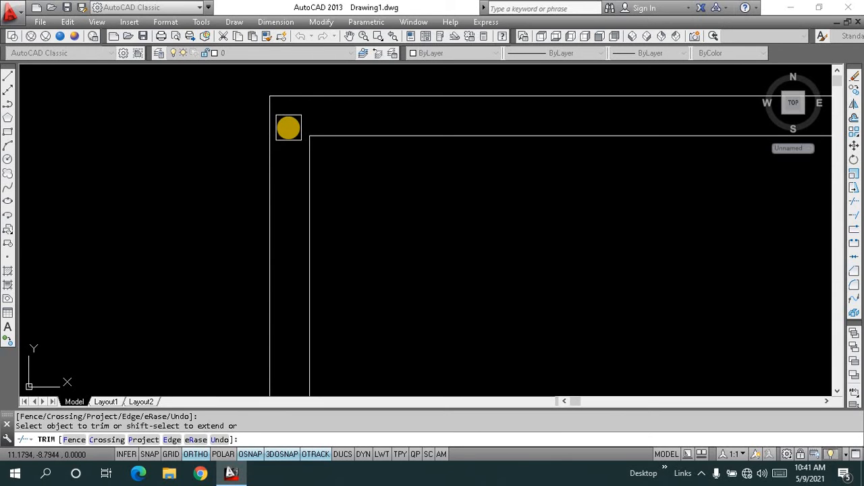
Step: Trim the overlapping inner wall lines at the remaining three corners of the outer walls
{"action": "scroll", "coordinate": [289, 129], "scroll_direction": "down", "scroll_amount": 6}
{"action": "scroll", "coordinate": [616, 140], "scroll_direction": "up", "scroll_amount": 8}
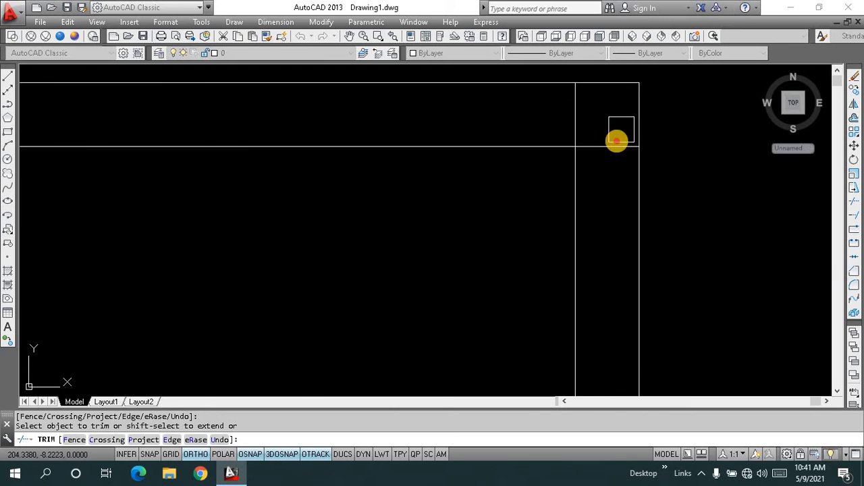
{"action": "scroll", "coordinate": [578, 118], "scroll_direction": "down", "scroll_amount": 10}
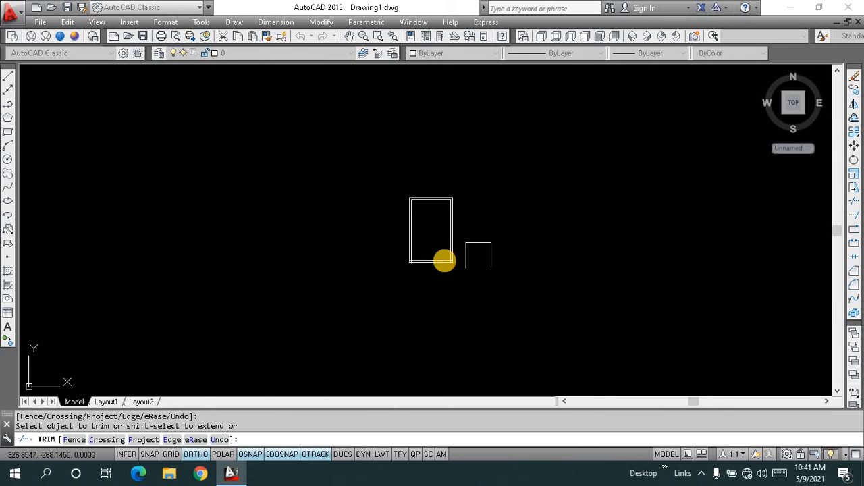
{"action": "scroll", "coordinate": [459, 255], "scroll_direction": "up", "scroll_amount": 5}
{"action": "left_click", "coordinate": [675, 274]}
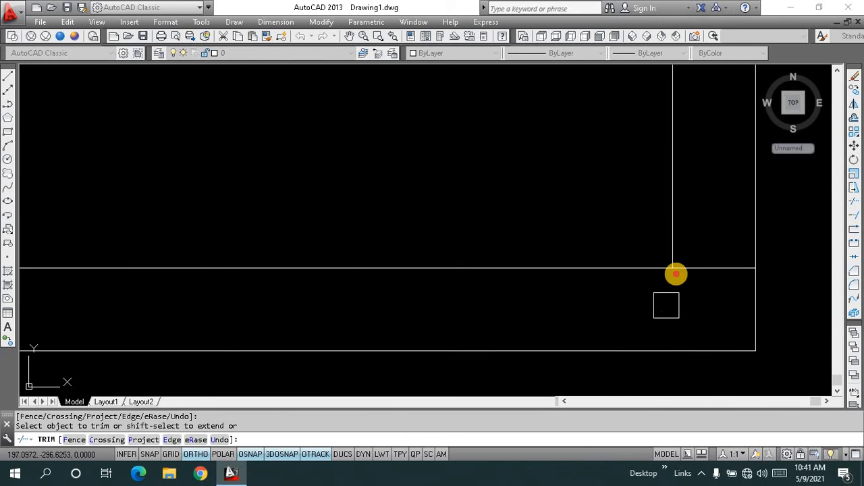
{"action": "scroll", "coordinate": [601, 295], "scroll_direction": "down", "scroll_amount": 8}
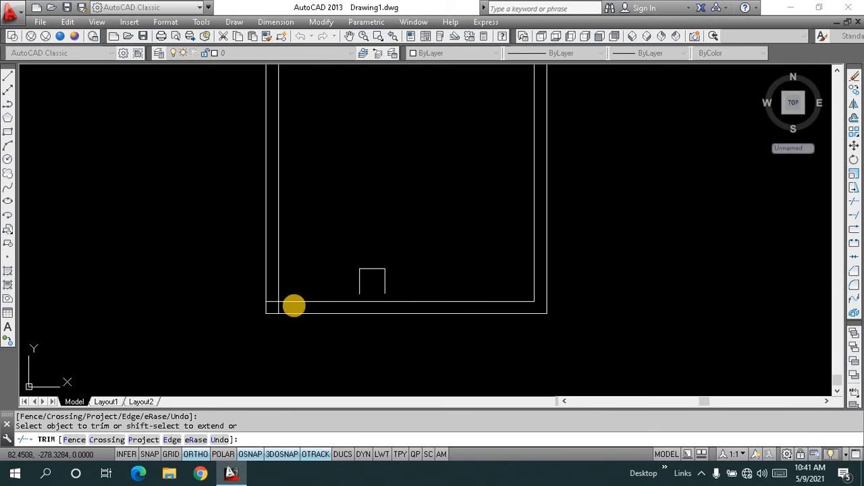
{"action": "scroll", "coordinate": [279, 309], "scroll_direction": "up", "scroll_amount": 6}
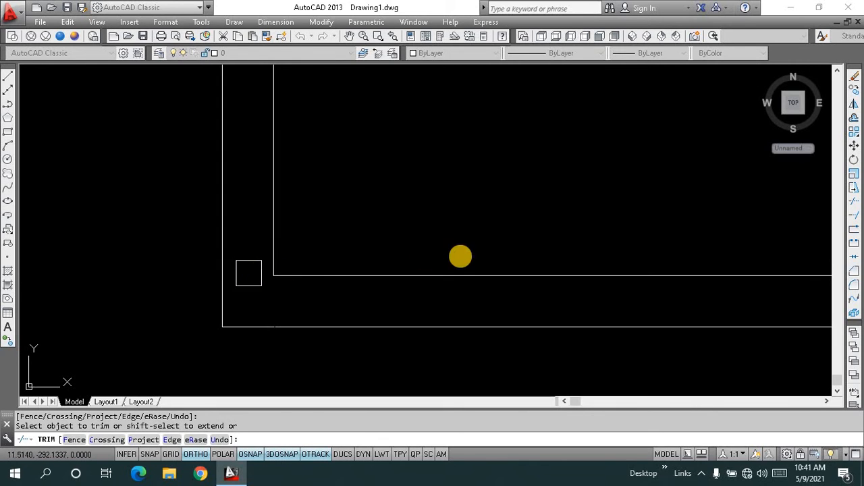
{"action": "key", "text": "Escape"}
{"action": "key", "text": "Escape"}
{"action": "type", "text": "z"}
{"action": "key", "text": "Return"}
{"action": "type", "text": "e"}
{"action": "key", "text": "Return"}
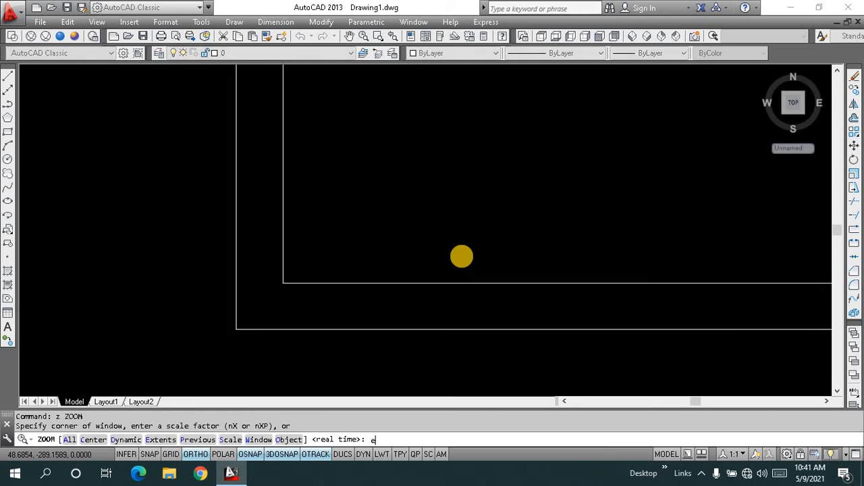
{"action": "key", "text": "Escape"}
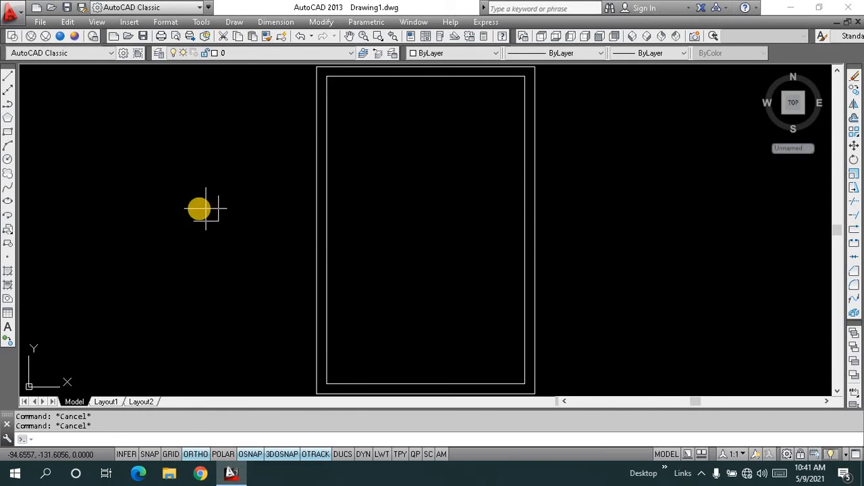
{"action": "type", "text": "o"}
{"action": "key", "text": "Return"}
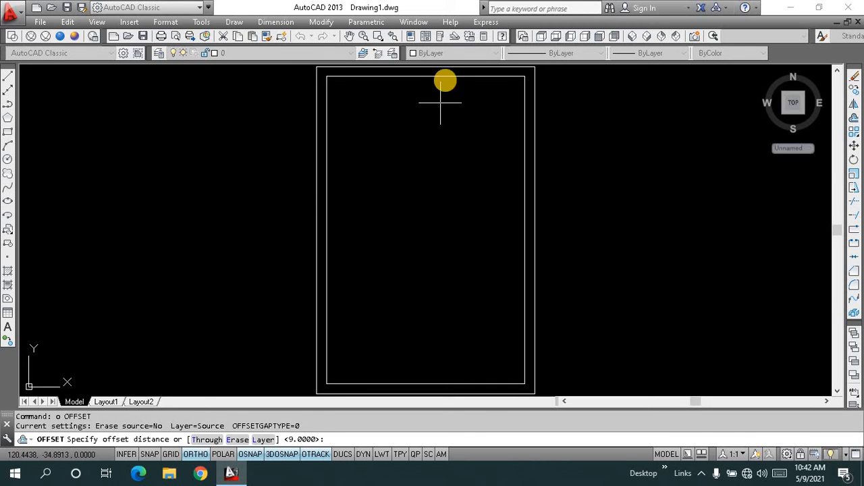
{"action": "key", "text": "Escape"}
{"action": "key", "text": "Escape"}
{"action": "left_click", "coordinate": [444, 76]}
{"action": "key", "text": "Escape"}
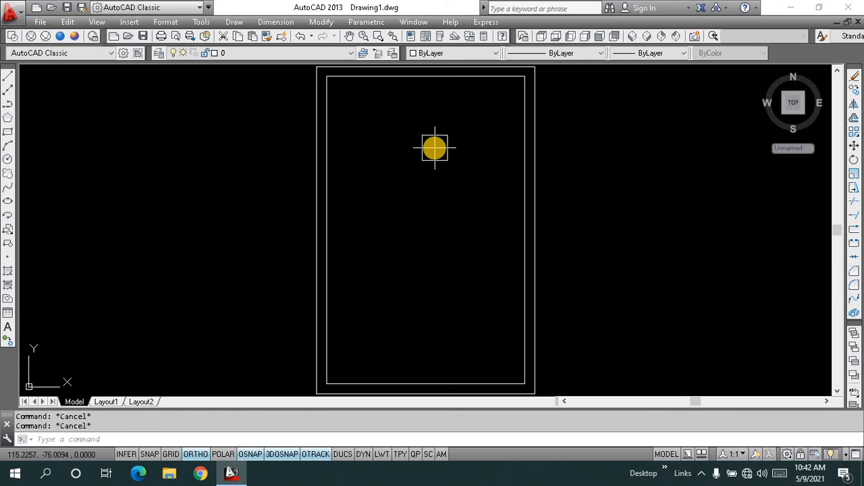
Step: Offset the inner line of the upper wall 100 units downward to start a horizontal partition
{"action": "type", "text": "o"}
{"action": "key", "text": "Return"}
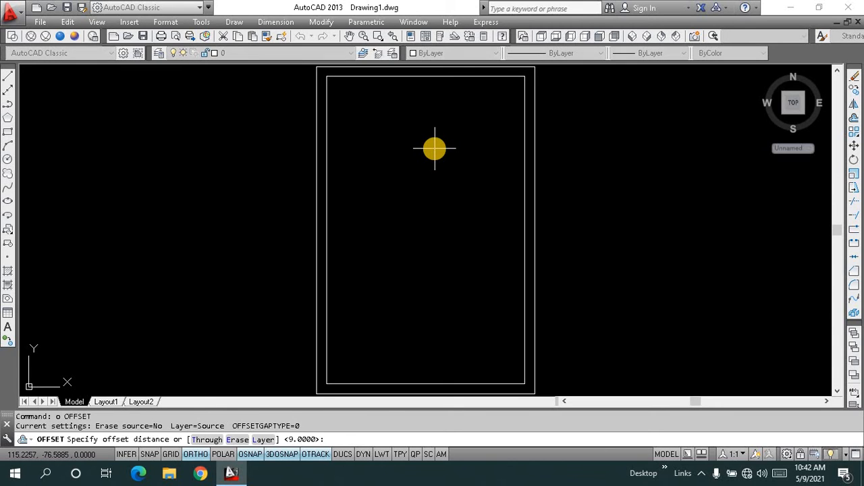
{"action": "type", "text": "100"}
{"action": "key", "text": "Return"}
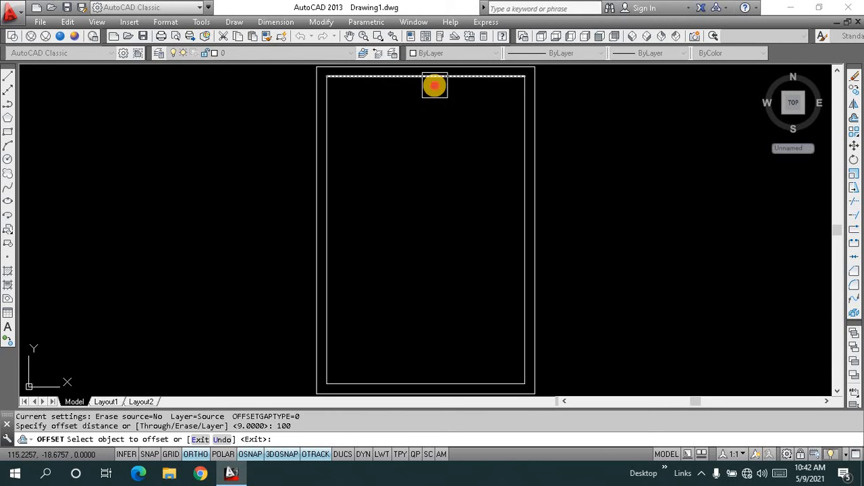
{"action": "left_click", "coordinate": [433, 80]}
{"action": "left_click", "coordinate": [436, 122]}
{"action": "key", "text": "Escape"}
{"action": "key", "text": "Escape"}
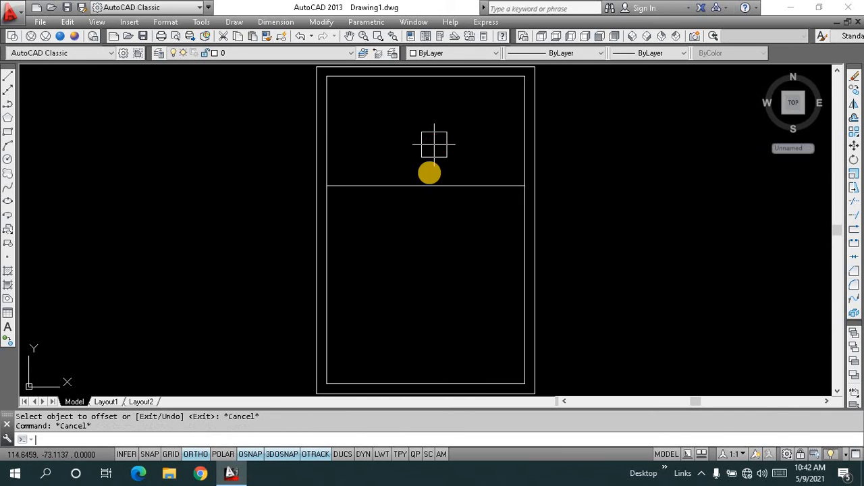
{"action": "key", "text": "Escape"}
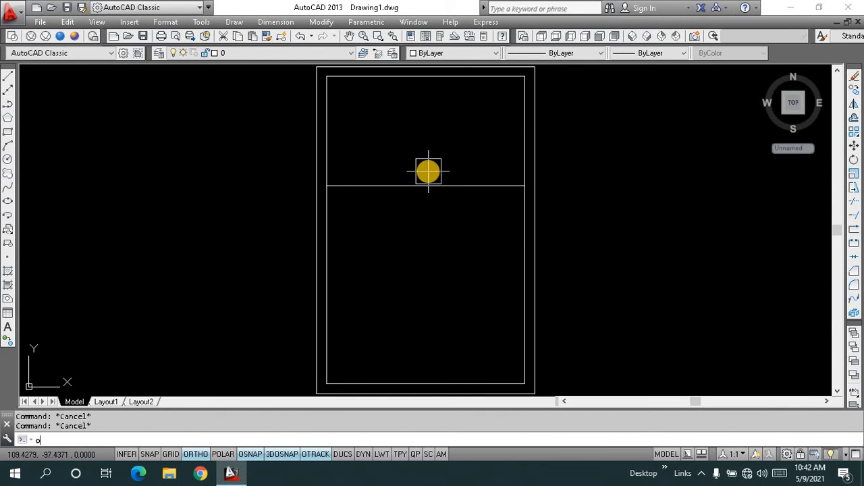
Step: Offset the horizontal partition line 9 units downward to give the partition wall its thickness
{"action": "type", "text": "o"}
{"action": "key", "text": "Return"}
{"action": "type", "text": "9"}
{"action": "key", "text": "Return"}
{"action": "left_click", "coordinate": [434, 184]}
{"action": "left_click", "coordinate": [441, 212]}
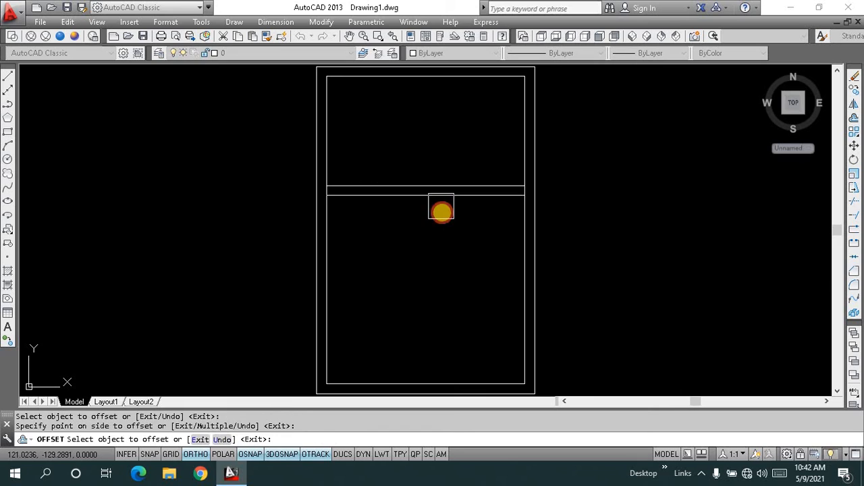
{"action": "key", "text": "Escape"}
{"action": "key", "text": "Escape"}
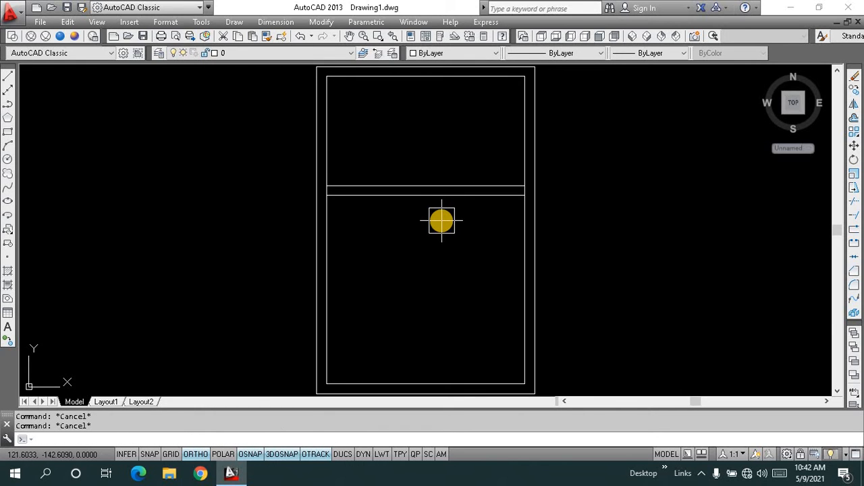
Step: Draw a vertical line from the midpoint of the upper wall's inner line down to the midpoint of the partition's upper line
{"action": "type", "text": "l"}
{"action": "key", "text": "Return"}
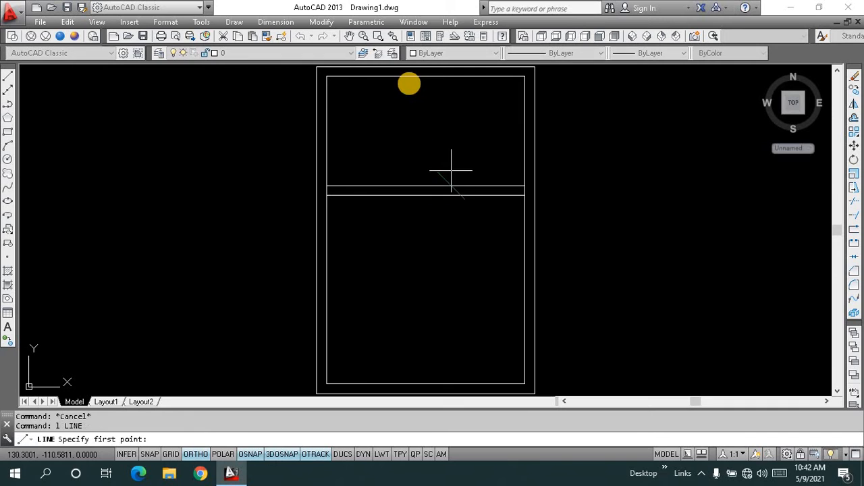
{"action": "left_click", "coordinate": [426, 77]}
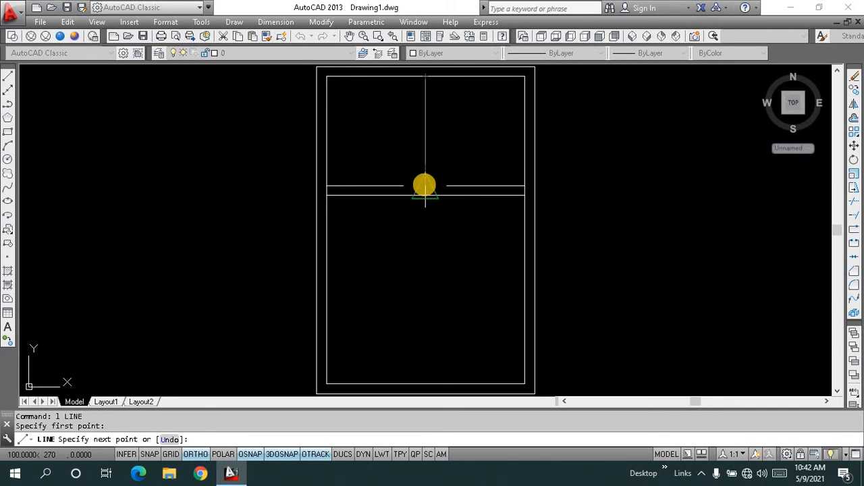
{"action": "left_click", "coordinate": [424, 185]}
{"action": "key", "text": "Escape"}
{"action": "key", "text": "Escape"}
{"action": "key", "text": "Escape"}
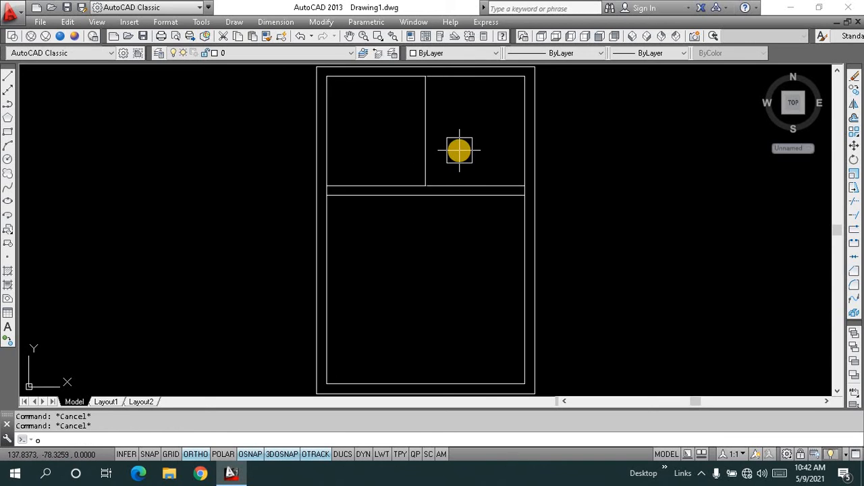
Step: Offset the vertical centre line of the upper room 2 units to each side
{"action": "key", "text": "Return"}
{"action": "type", "text": "2"}
{"action": "key", "text": "Return"}
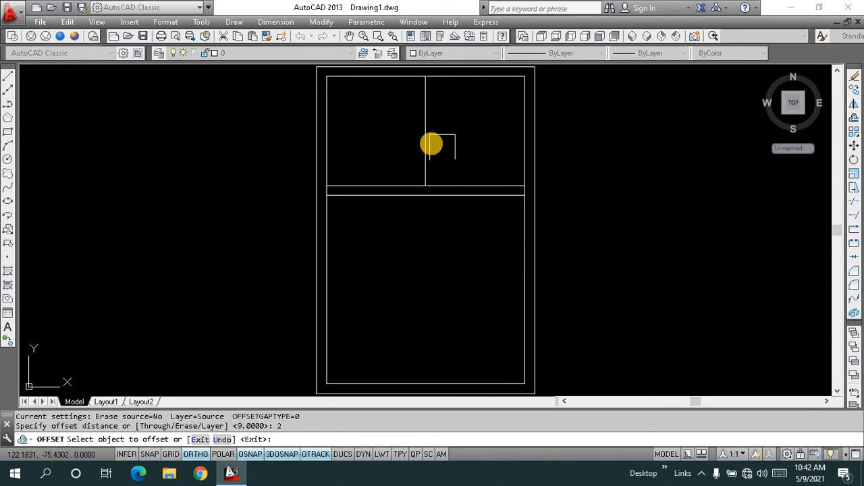
{"action": "left_click", "coordinate": [436, 142]}
{"action": "left_click", "coordinate": [432, 143]}
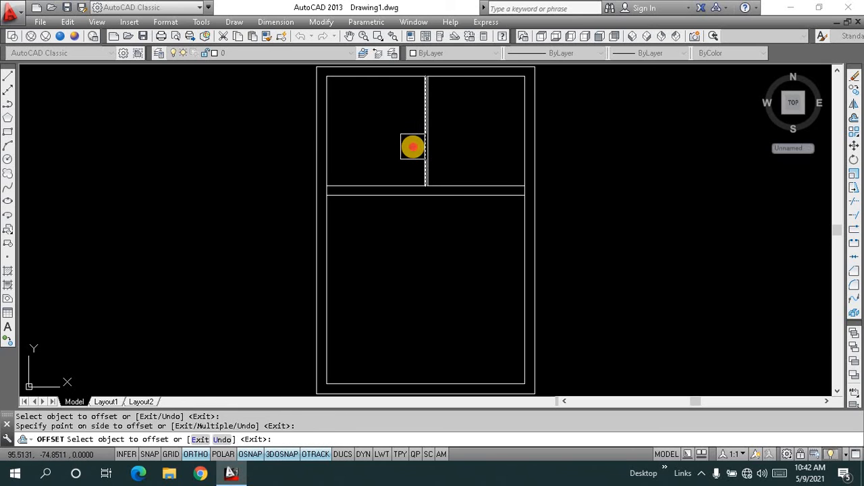
{"action": "key", "text": "Escape"}
{"action": "scroll", "coordinate": [432, 121], "scroll_direction": "down", "scroll_amount": 4}
{"action": "scroll", "coordinate": [430, 122], "scroll_direction": "up", "scroll_amount": 4}
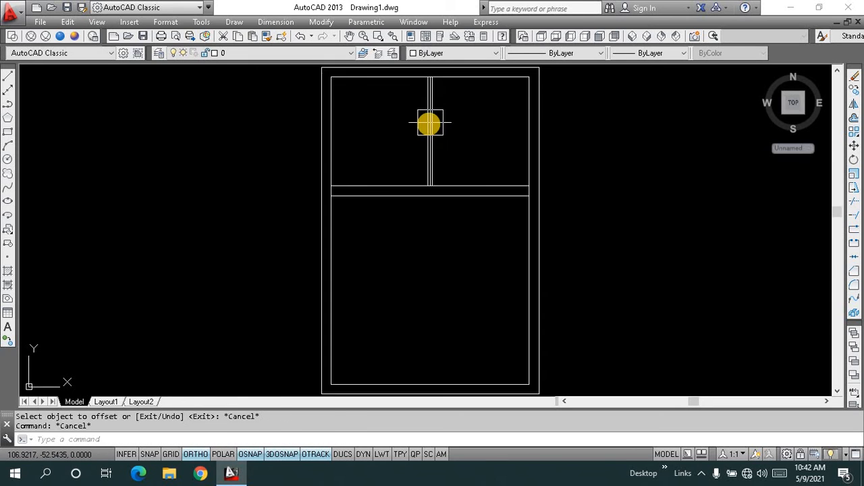
Step: Erase the middle line between the two offset lines of the vertical partition
{"action": "scroll", "coordinate": [430, 122], "scroll_direction": "up", "scroll_amount": 3}
{"action": "key", "text": "Escape"}
{"action": "scroll", "coordinate": [434, 155], "scroll_direction": "up", "scroll_amount": 2}
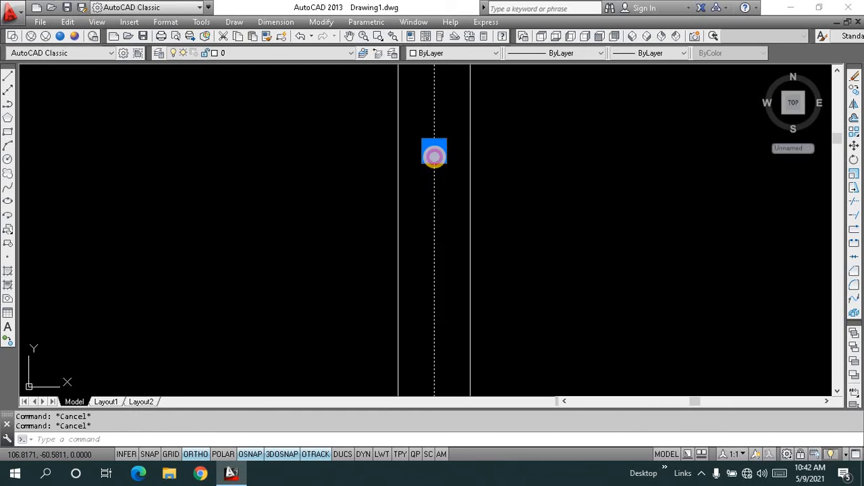
{"action": "type", "text": "e"}
{"action": "key", "text": "Return"}
Step: Trim the horizontal partition's upper line between the two vertical partition lines
{"action": "scroll", "coordinate": [434, 154], "scroll_direction": "down", "scroll_amount": 5}
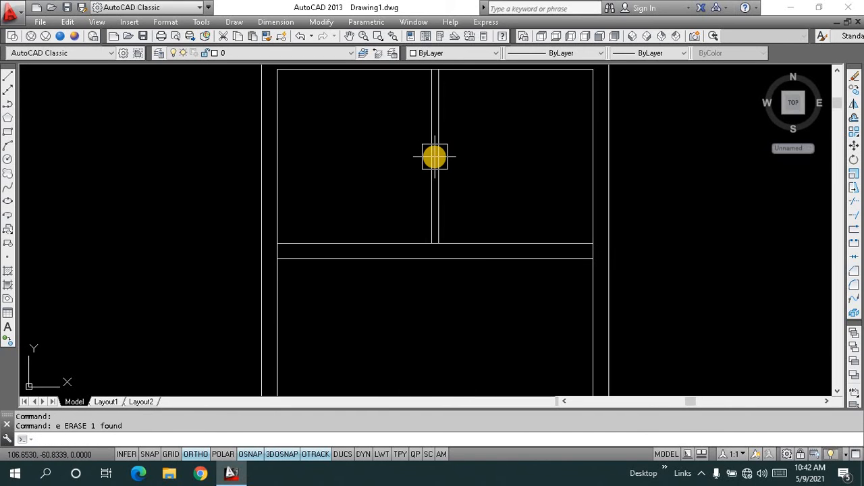
{"action": "scroll", "coordinate": [439, 220], "scroll_direction": "up", "scroll_amount": 3}
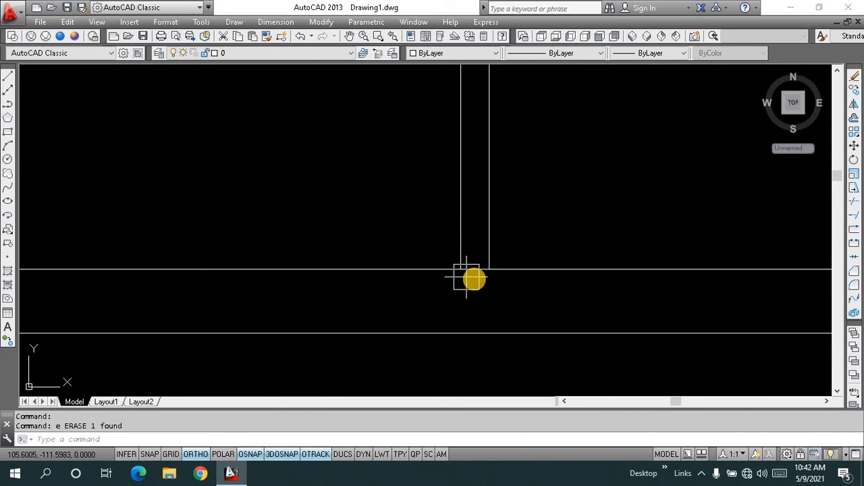
{"action": "scroll", "coordinate": [473, 278], "scroll_direction": "up", "scroll_amount": 2}
{"action": "key", "text": "Escape"}
{"action": "type", "text": "tr"}
{"action": "key", "text": "Return"}
{"action": "key", "text": "Return"}
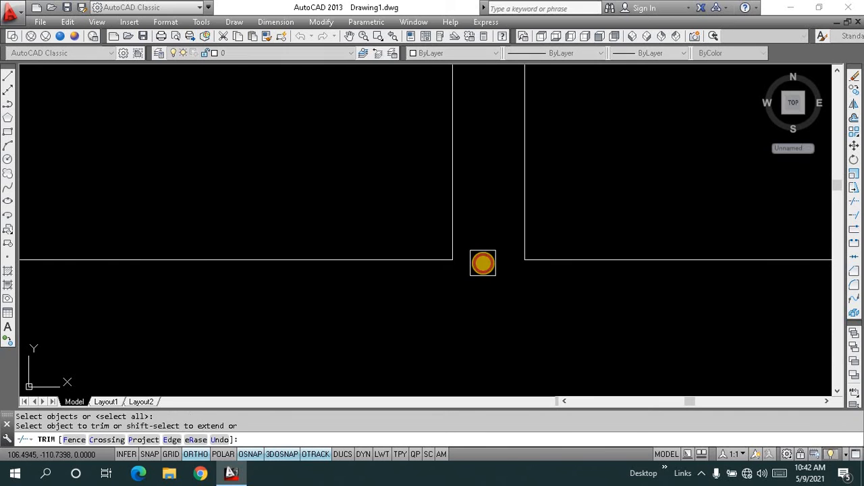
{"action": "scroll", "coordinate": [480, 266], "scroll_direction": "up", "scroll_amount": 3}
Step: Trim the upper wall's inner line between the two vertical partition lines
{"action": "scroll", "coordinate": [482, 265], "scroll_direction": "down", "scroll_amount": 5}
{"action": "scroll", "coordinate": [484, 216], "scroll_direction": "down", "scroll_amount": 4}
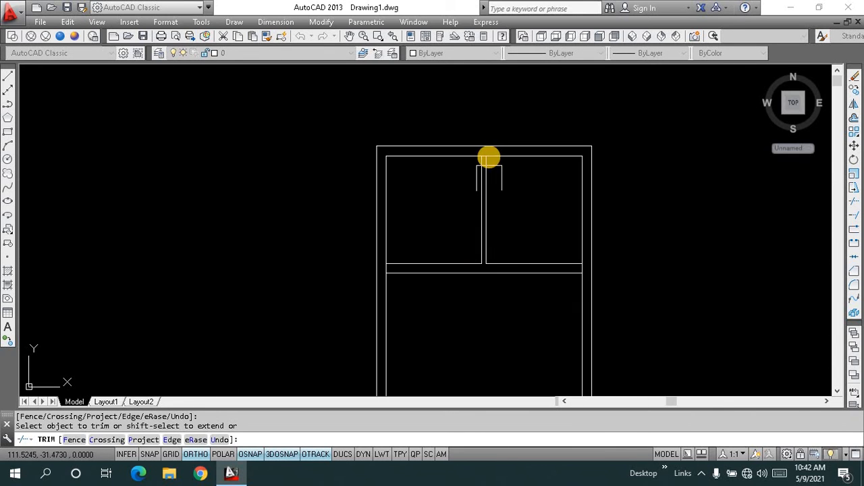
{"action": "scroll", "coordinate": [488, 158], "scroll_direction": "up", "scroll_amount": 5}
{"action": "left_click", "coordinate": [416, 132]}
{"action": "key", "text": "Escape"}
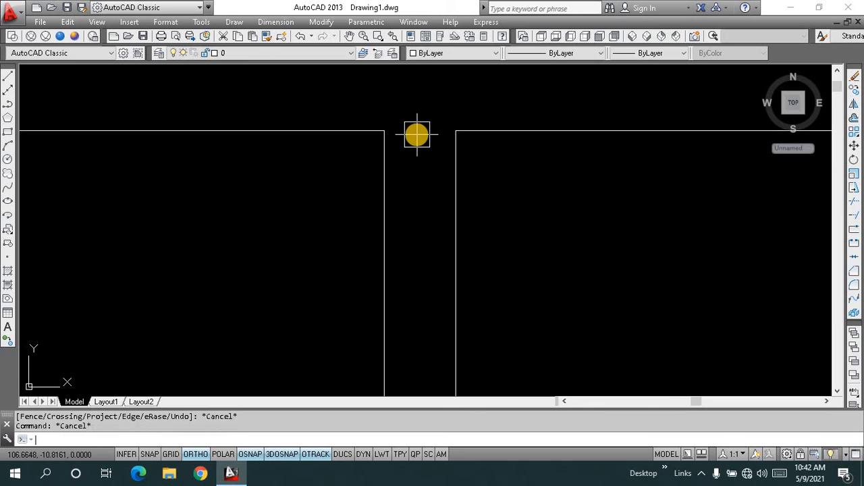
{"action": "key", "text": "Escape"}
{"action": "type", "text": "z"}
{"action": "key", "text": "Return"}
{"action": "type", "text": "e"}
{"action": "scroll", "coordinate": [416, 135], "scroll_direction": "down", "scroll_amount": 5}
{"action": "key", "text": "Return"}
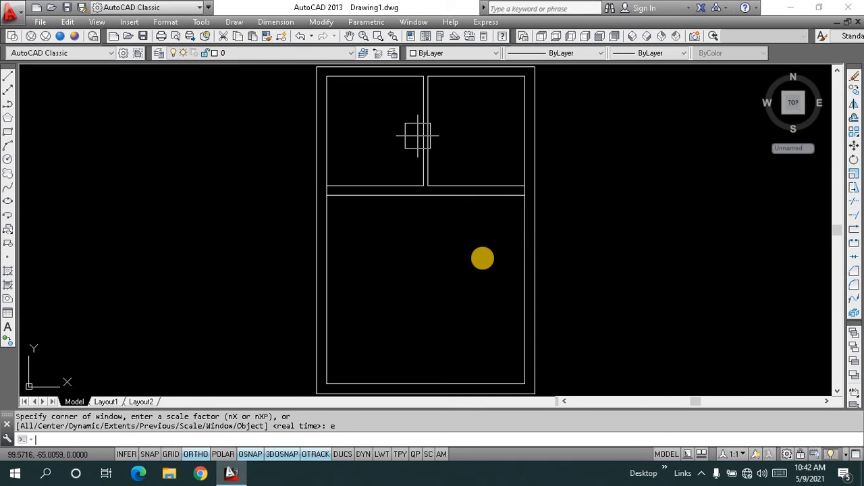
{"action": "key", "text": "Escape"}
{"action": "key", "text": "Escape"}
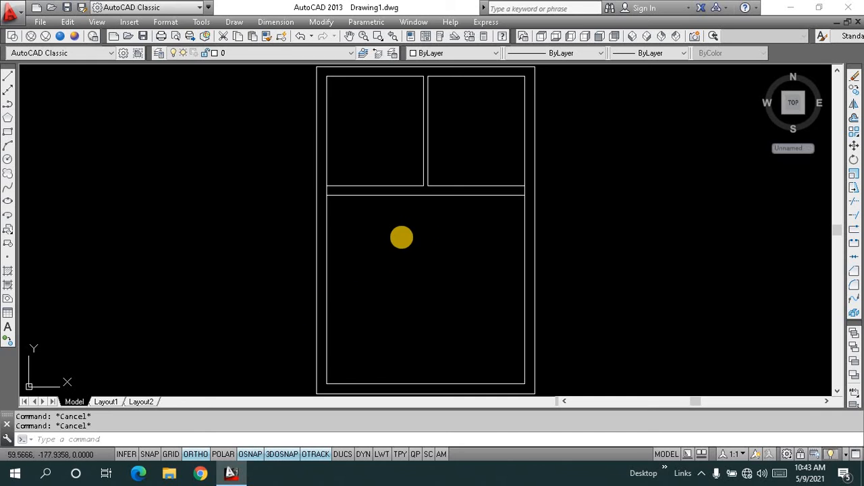
Step: Draw two short vertical lines across the horizontal partition, continuing both vertical partition lines down to its lower edge
{"action": "key", "text": "Return"}
{"action": "scroll", "coordinate": [432, 182], "scroll_direction": "down", "scroll_amount": 6}
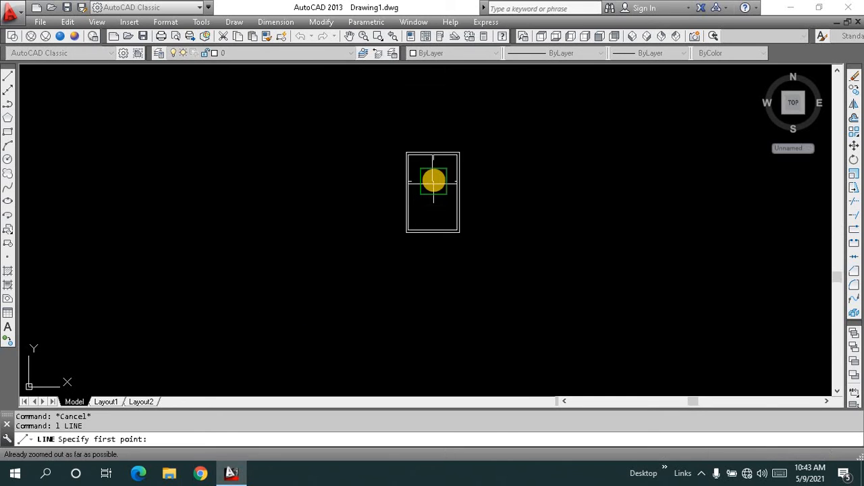
{"action": "scroll", "coordinate": [430, 186], "scroll_direction": "up", "scroll_amount": 12}
{"action": "left_click", "coordinate": [422, 189]}
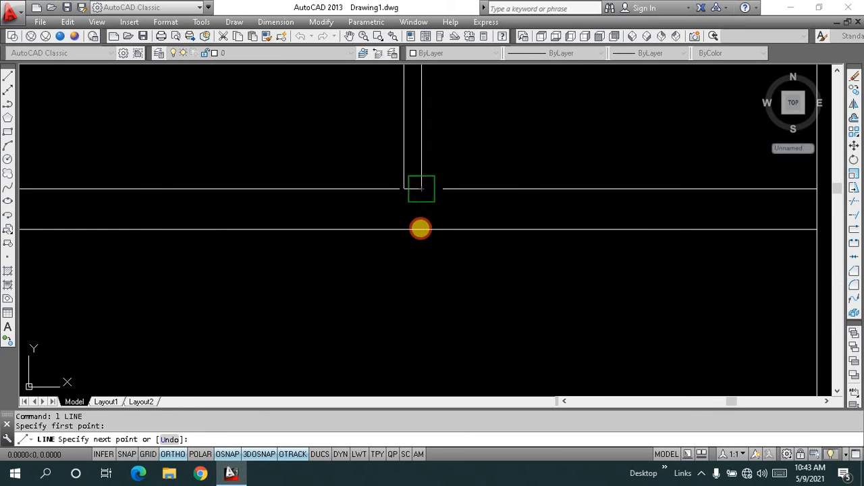
{"action": "left_click", "coordinate": [420, 230]}
{"action": "key", "text": "Return"}
{"action": "key", "text": "Return"}
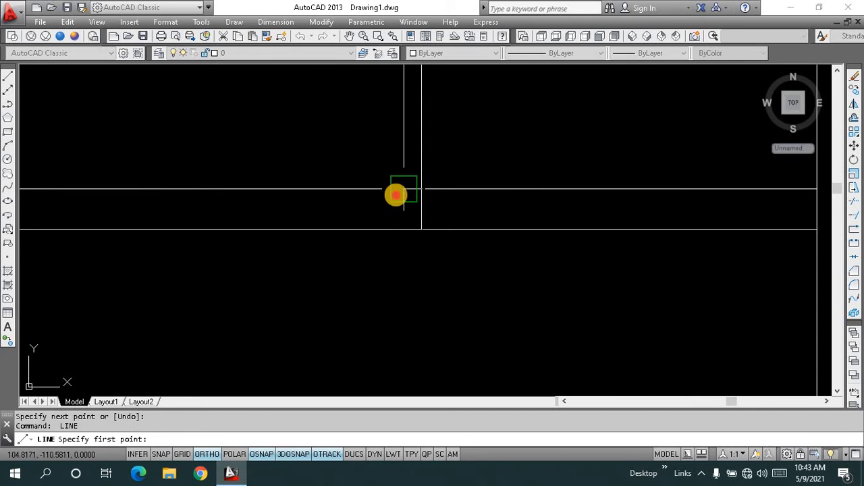
{"action": "left_click", "coordinate": [403, 189]}
{"action": "key", "text": "Escape"}
{"action": "key", "text": "Escape"}
{"action": "key", "text": "Escape"}
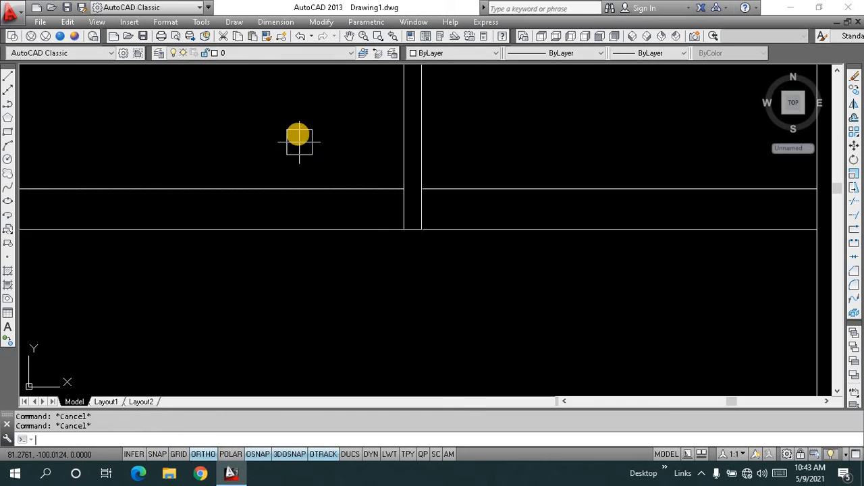
Step: Offset the two short lines in the horizontal partition 12 units outward, one to each side
{"action": "type", "text": "o"}
{"action": "key", "text": "Return"}
{"action": "type", "text": "12"}
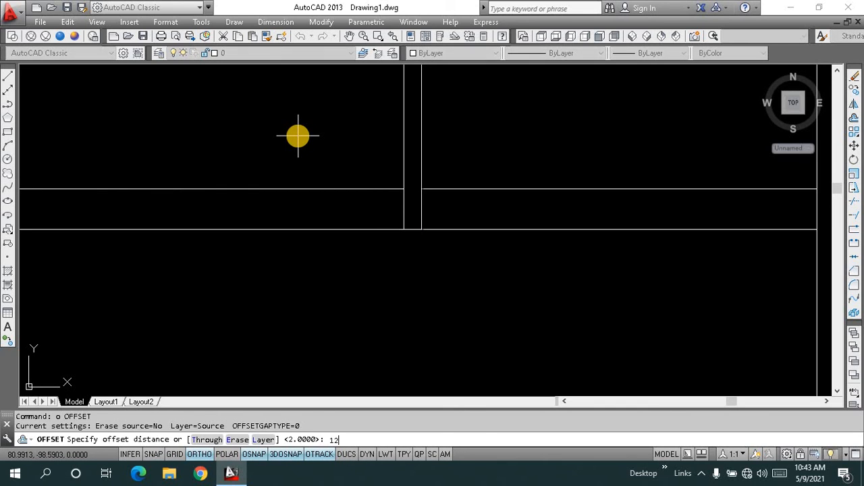
{"action": "key", "text": "Return"}
{"action": "left_click", "coordinate": [421, 202]}
{"action": "left_click", "coordinate": [452, 207]}
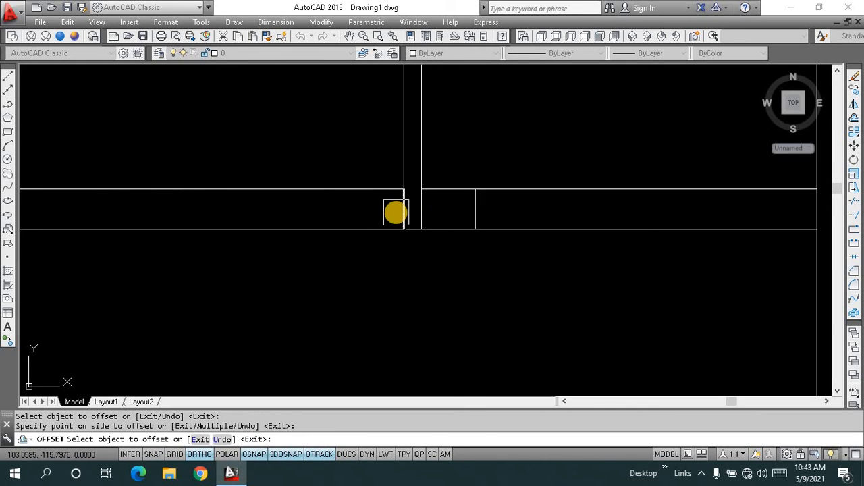
{"action": "left_click", "coordinate": [403, 209]}
{"action": "left_click", "coordinate": [357, 206]}
{"action": "key", "text": "Escape"}
{"action": "key", "text": "Escape"}
{"action": "key", "text": "Escape"}
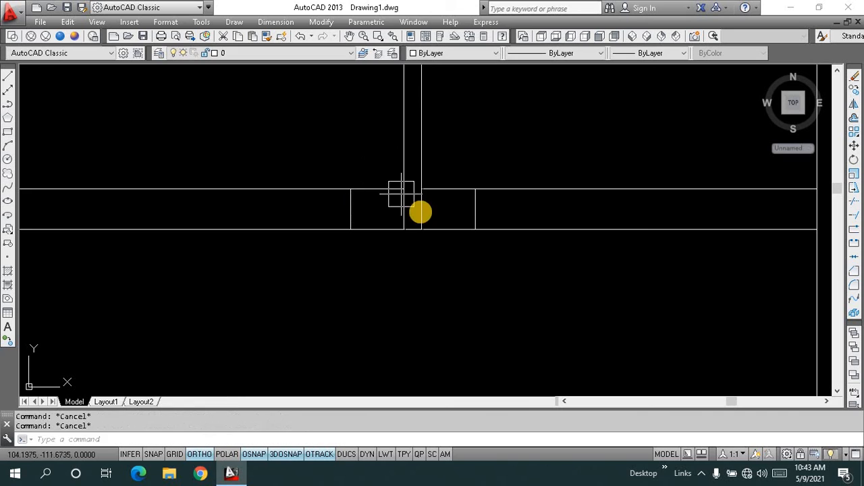
Step: Erase the two original short lines below the vertical partition
{"action": "left_click", "coordinate": [437, 210]}
{"action": "left_click", "coordinate": [388, 202]}
{"action": "type", "text": "e"}
{"action": "key", "text": "Return"}
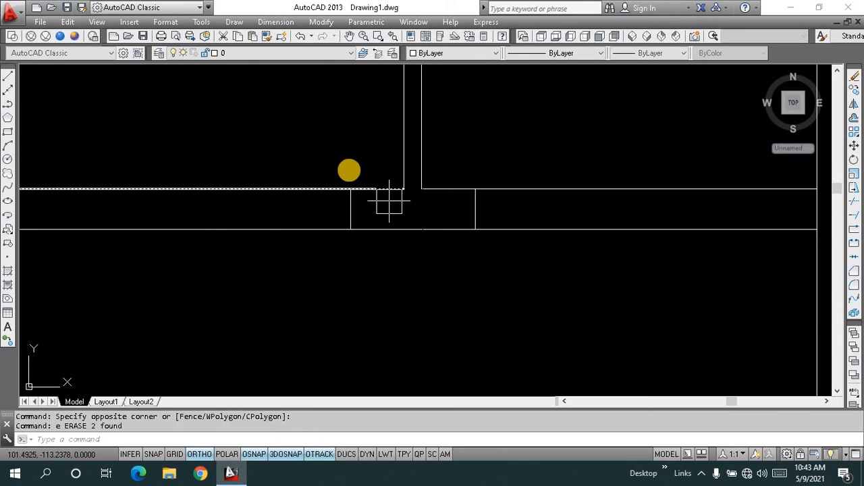
{"action": "key", "text": "Escape"}
{"action": "key", "text": "Escape"}
Step: Offset the two remaining short lines in the horizontal partition 36 units outward to mark the door widths
{"action": "type", "text": "o"}
{"action": "key", "text": "Return"}
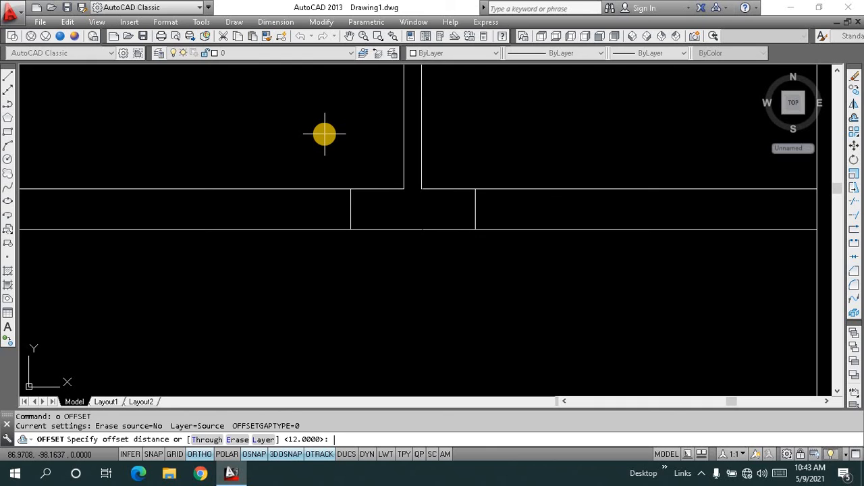
{"action": "type", "text": "36"}
{"action": "key", "text": "Return"}
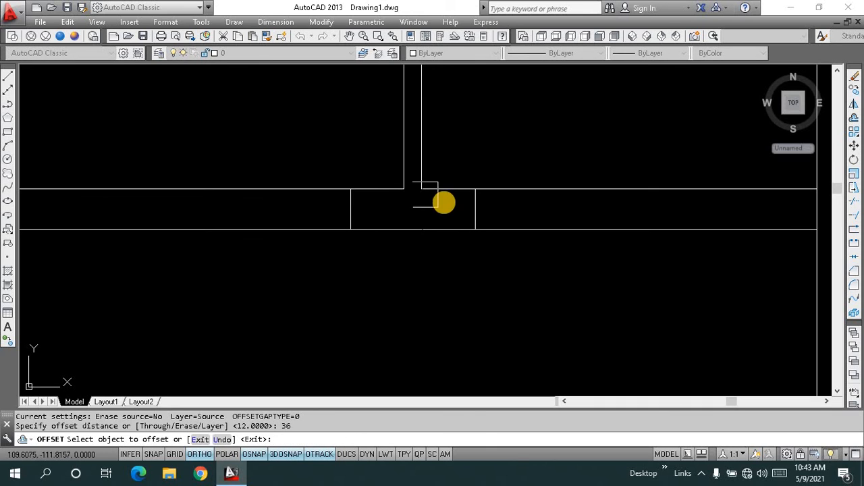
{"action": "left_click", "coordinate": [477, 206]}
{"action": "left_click", "coordinate": [536, 210]}
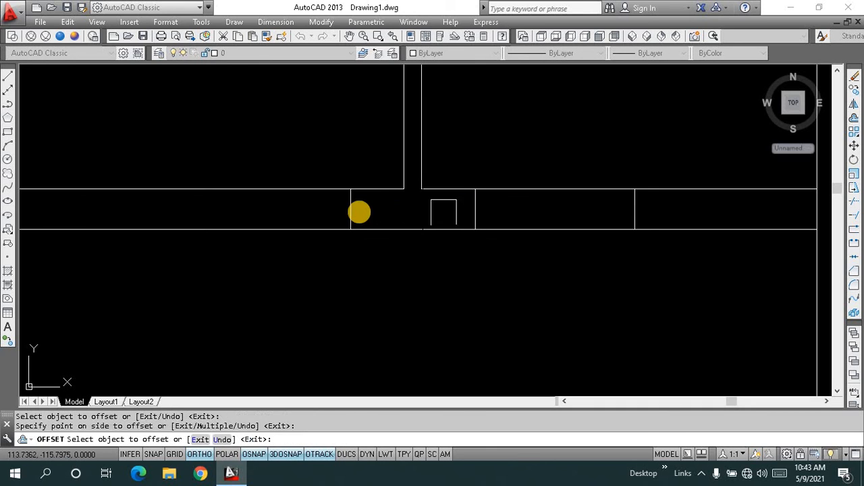
{"action": "left_click", "coordinate": [349, 208]}
{"action": "left_click", "coordinate": [286, 201]}
{"action": "key", "text": "Escape"}
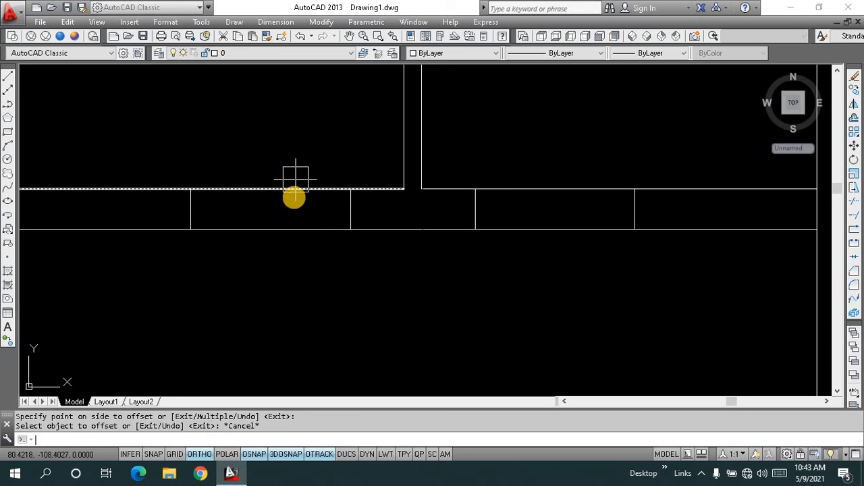
{"action": "key", "text": "Escape"}
{"action": "key", "text": "Escape"}
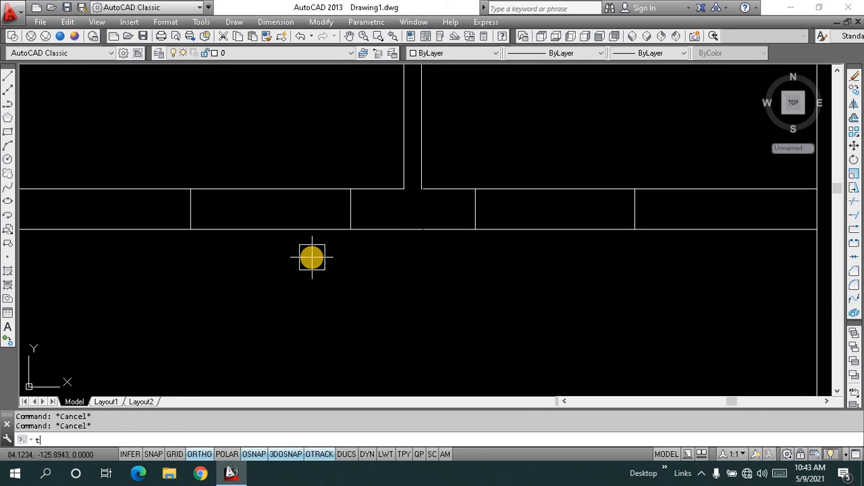
Step: Trim both horizontal partition lines between each pair of door marks to open two doorways
{"action": "key", "text": "Return"}
{"action": "key", "text": "Return"}
{"action": "left_click", "coordinate": [312, 264]}
{"action": "left_click", "coordinate": [293, 177]}
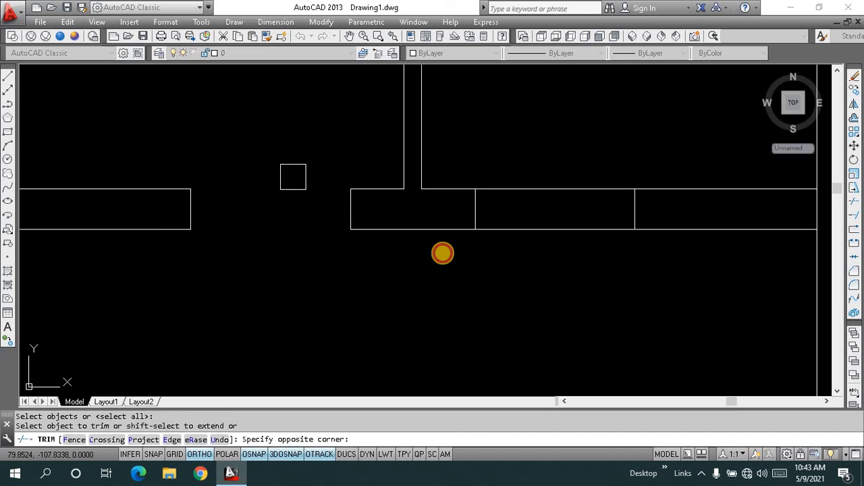
{"action": "left_click", "coordinate": [567, 281]}
{"action": "left_click", "coordinate": [537, 167]}
{"action": "key", "text": "Escape"}
{"action": "key", "text": "Escape"}
{"action": "key", "text": "Escape"}
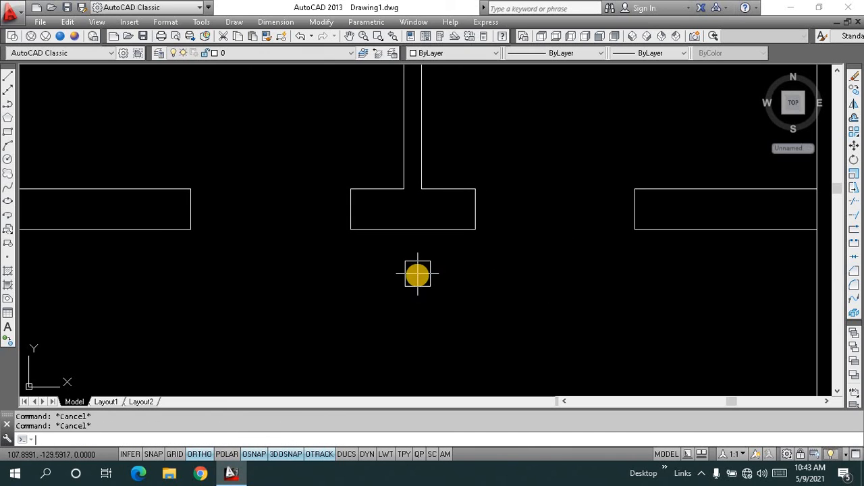
Step: Draw a construction line along the horizontal partition's lower edge, from the left to the right inner wall line
{"action": "type", "text": "z"}
{"action": "key", "text": "Return"}
{"action": "type", "text": "e"}
{"action": "key", "text": "Return"}
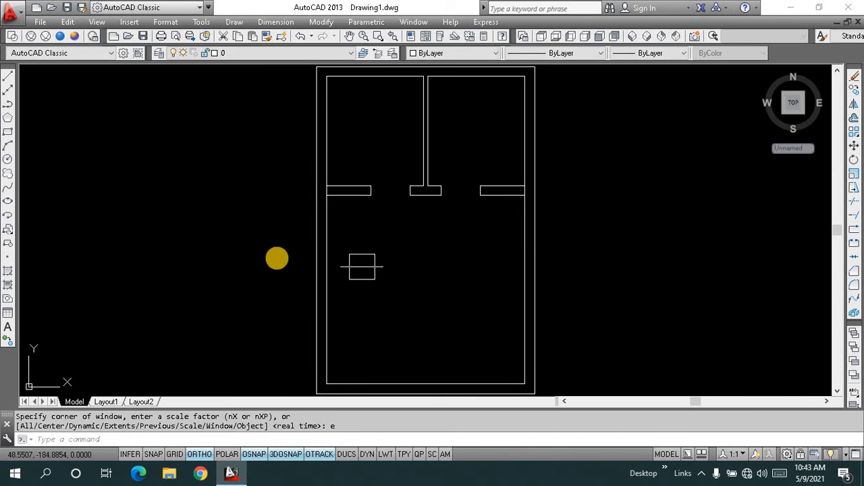
{"action": "key", "text": "Escape"}
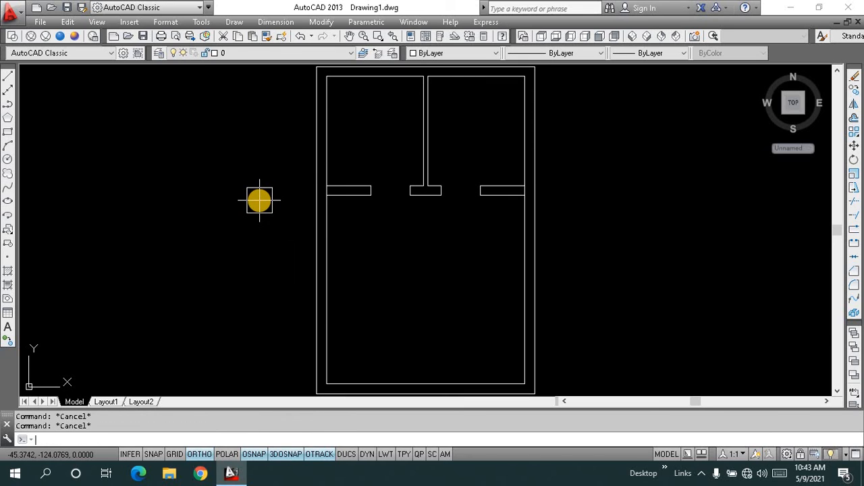
{"action": "type", "text": "l"}
{"action": "key", "text": "Return"}
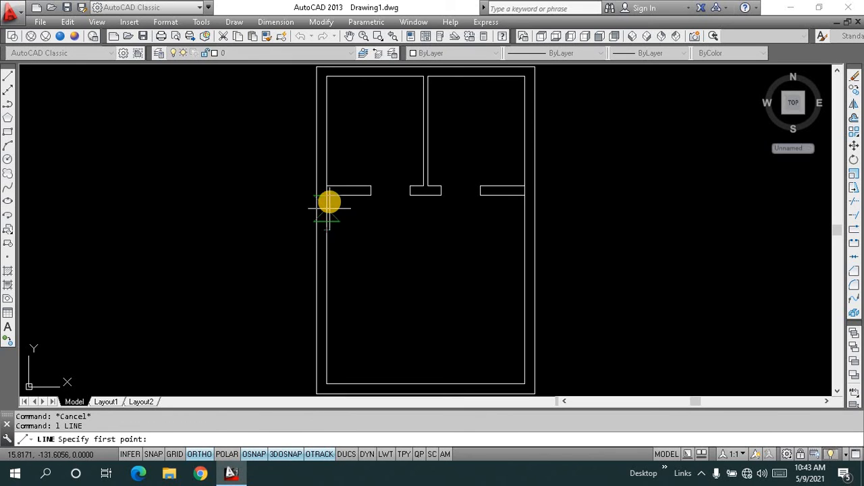
{"action": "left_click", "coordinate": [327, 195]}
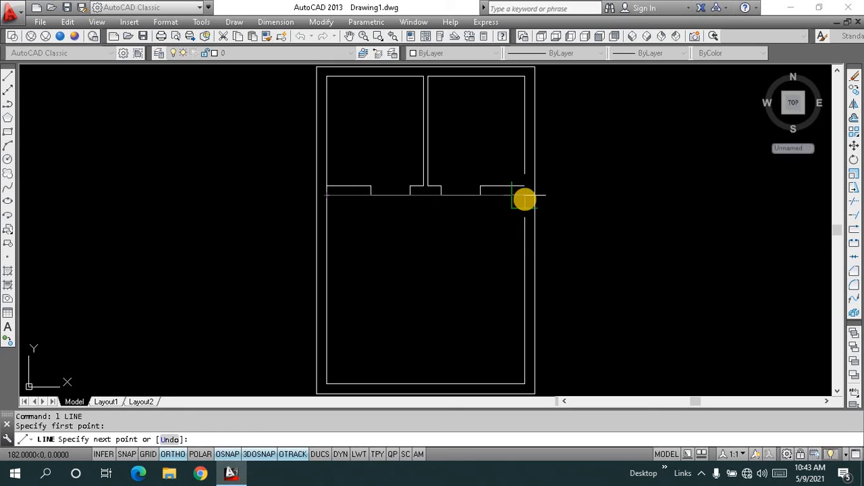
{"action": "left_click", "coordinate": [525, 195]}
{"action": "key", "text": "Return"}
{"action": "key", "text": "Escape"}
{"action": "key", "text": "Escape"}
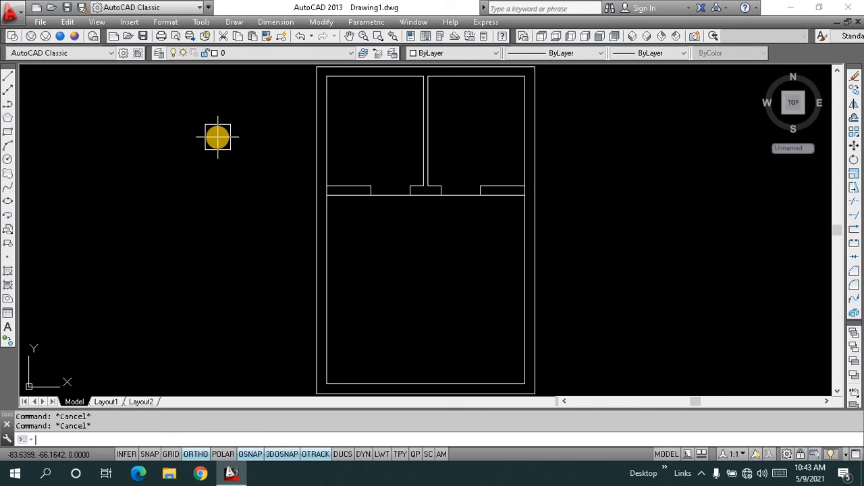
Step: Offset the full-width line along the partition's lower edge 50 units downward
{"action": "key", "text": "Return"}
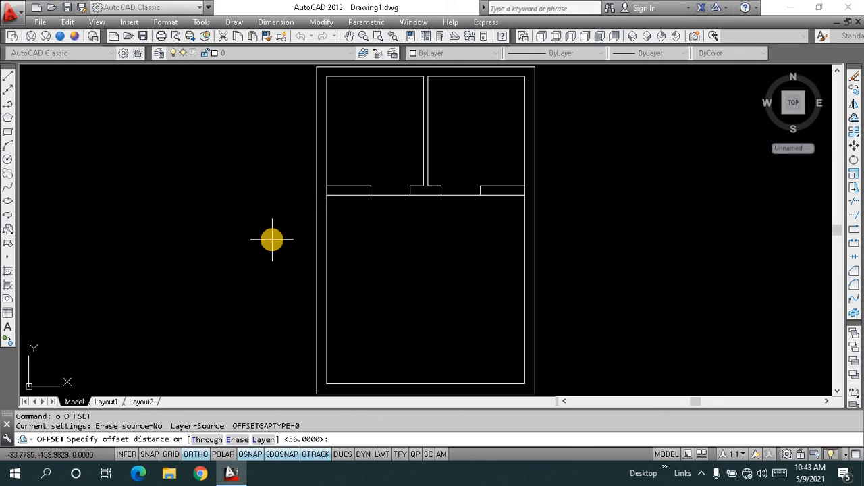
{"action": "type", "text": "50"}
{"action": "key", "text": "Return"}
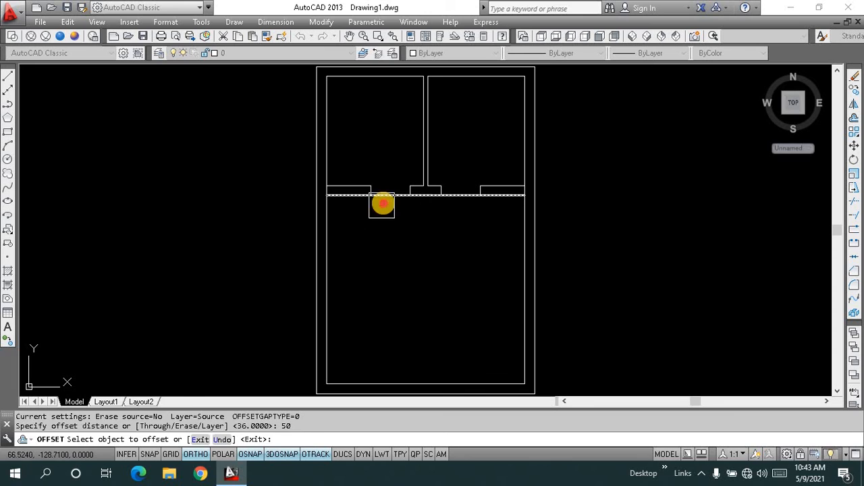
{"action": "left_click", "coordinate": [383, 196]}
{"action": "left_click", "coordinate": [387, 232]}
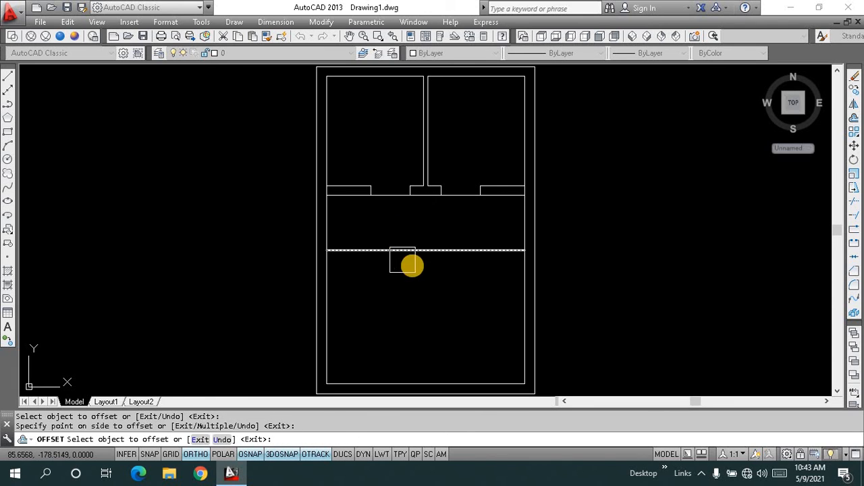
{"action": "key", "text": "Escape"}
{"action": "key", "text": "Escape"}
{"action": "key", "text": "Escape"}
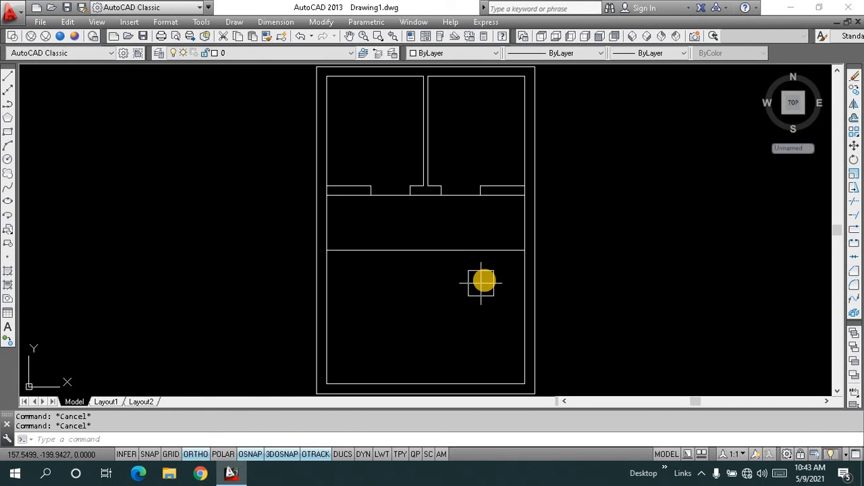
Step: Offset the new horizontal line downward to form a second partition as thick as the outer walls
{"action": "type", "text": "o"}
{"action": "key", "text": "Return"}
{"action": "key", "text": "Return"}
{"action": "left_click", "coordinate": [473, 255]}
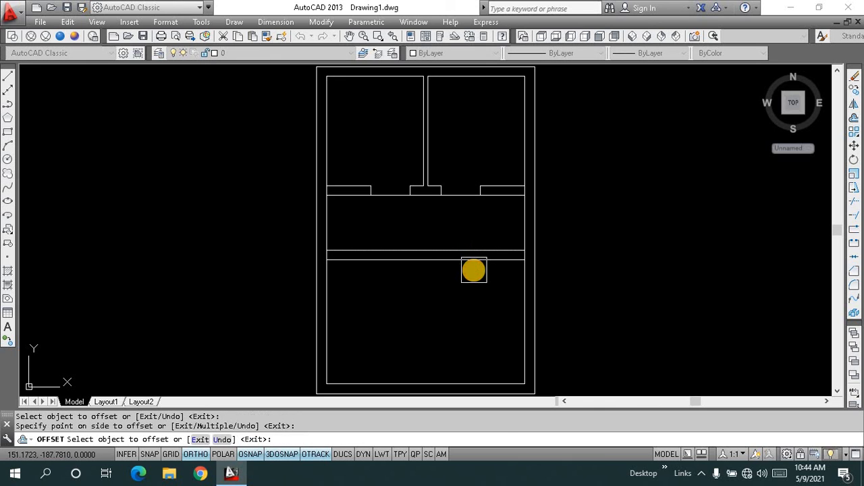
{"action": "left_click", "coordinate": [473, 270]}
{"action": "key", "text": "Escape"}
{"action": "key", "text": "Escape"}
{"action": "key", "text": "Escape"}
Step: Erase the full-width construction line crossing the two doorways of the upper partition
{"action": "left_click", "coordinate": [396, 197]}
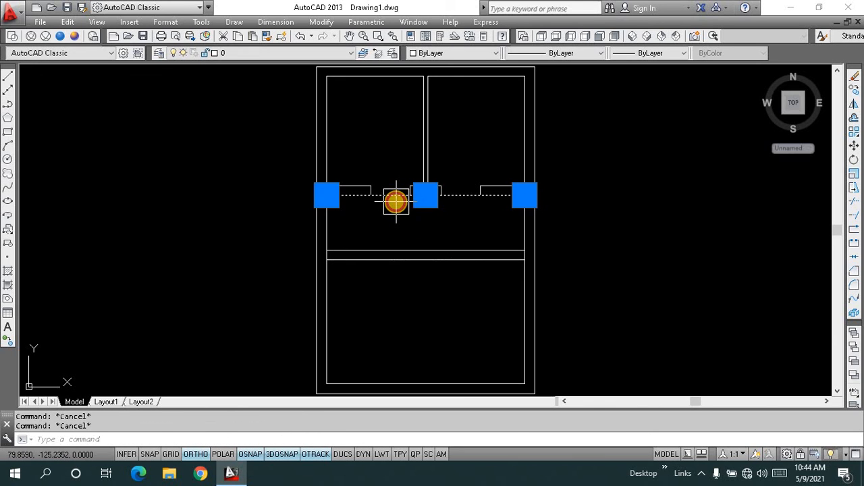
{"action": "type", "text": "e"}
{"action": "key", "text": "Return"}
{"action": "key", "text": "Escape"}
{"action": "key", "text": "Escape"}
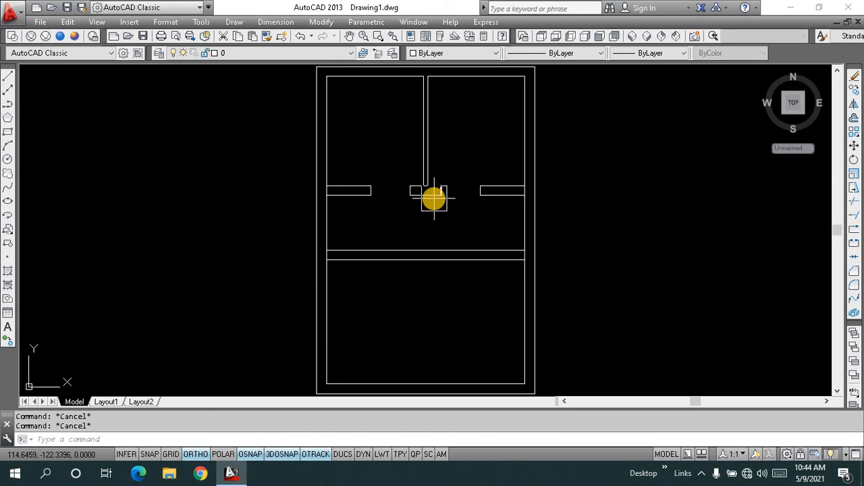
Step: Trim the left and right inner wall lines where the upper horizontal partition meets the outer walls
{"action": "scroll", "coordinate": [379, 212], "scroll_direction": "down", "scroll_amount": 2}
{"action": "scroll", "coordinate": [378, 212], "scroll_direction": "up", "scroll_amount": 5}
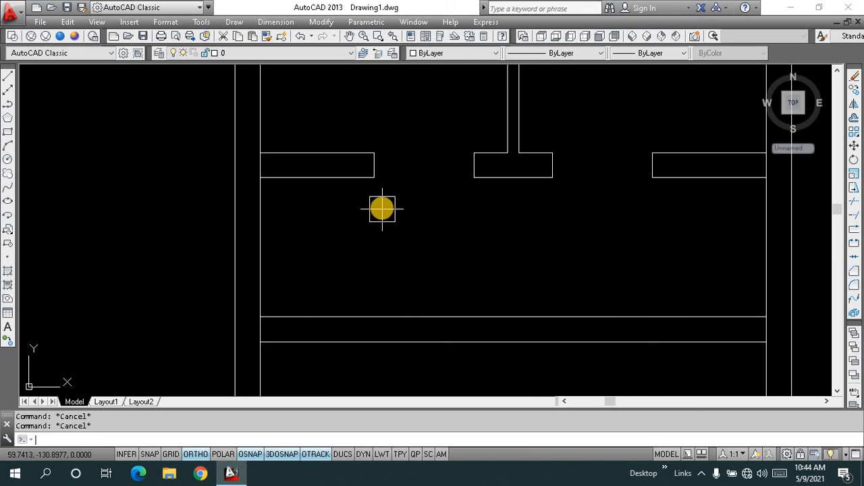
{"action": "key", "text": "Return"}
{"action": "key", "text": "Return"}
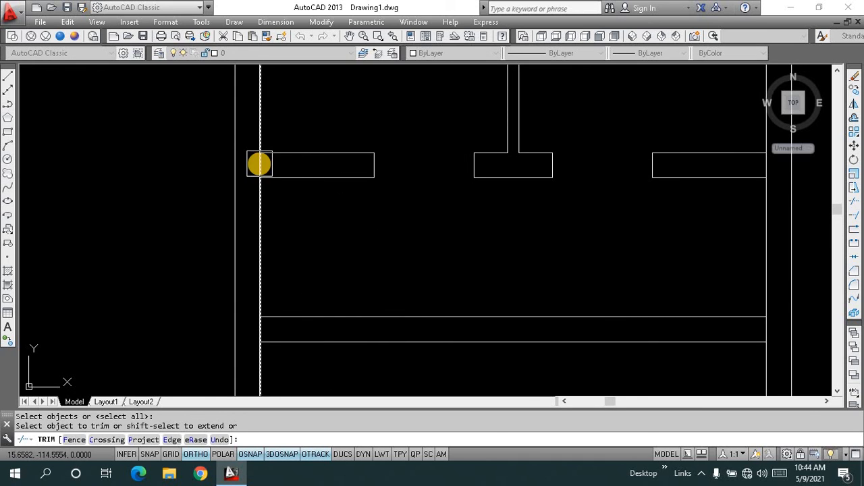
{"action": "left_click", "coordinate": [259, 164]}
{"action": "scroll", "coordinate": [380, 189], "scroll_direction": "up", "scroll_amount": 4}
{"action": "scroll", "coordinate": [617, 193], "scroll_direction": "down", "scroll_amount": 3}
{"action": "scroll", "coordinate": [525, 149], "scroll_direction": "up", "scroll_amount": 3}
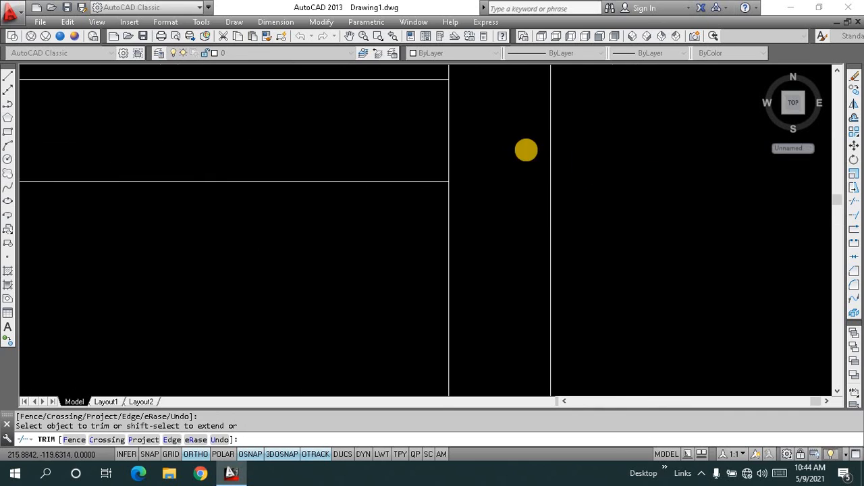
{"action": "scroll", "coordinate": [452, 136], "scroll_direction": "down", "scroll_amount": 4}
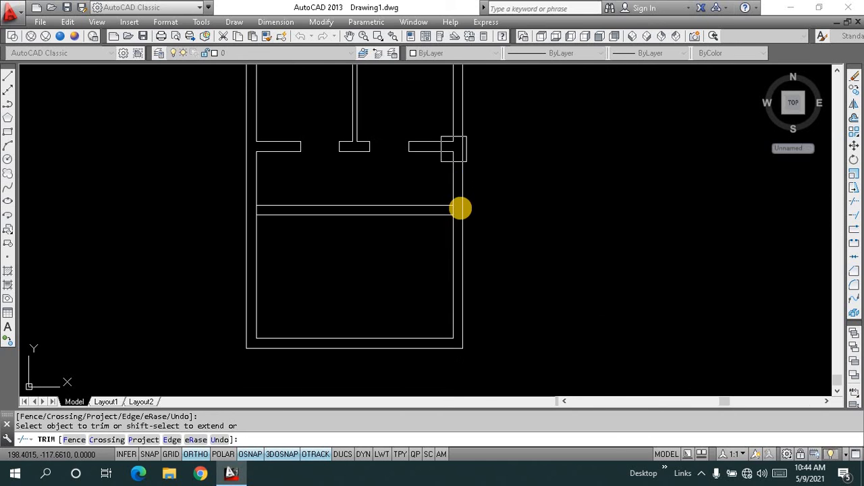
Step: Trim the inner wall lines at both ends of the lower horizontal partition
{"action": "scroll", "coordinate": [454, 209], "scroll_direction": "up", "scroll_amount": 6}
{"action": "scroll", "coordinate": [448, 214], "scroll_direction": "down", "scroll_amount": 4}
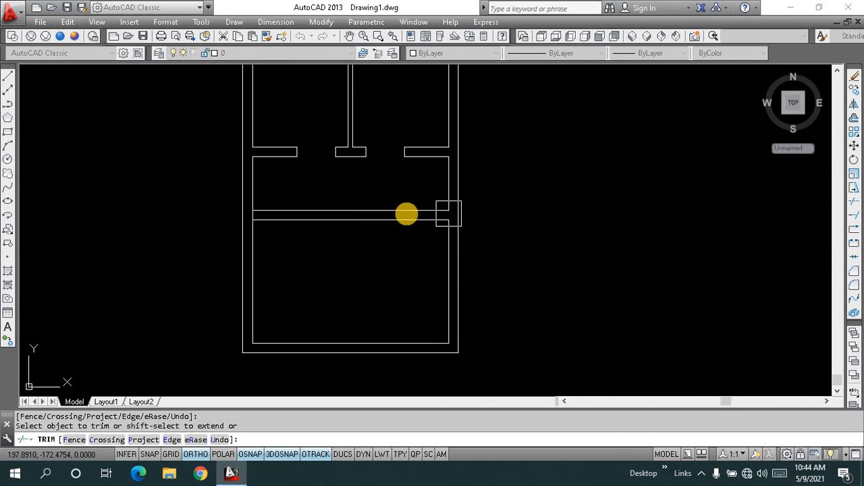
{"action": "scroll", "coordinate": [233, 218], "scroll_direction": "up", "scroll_amount": 4}
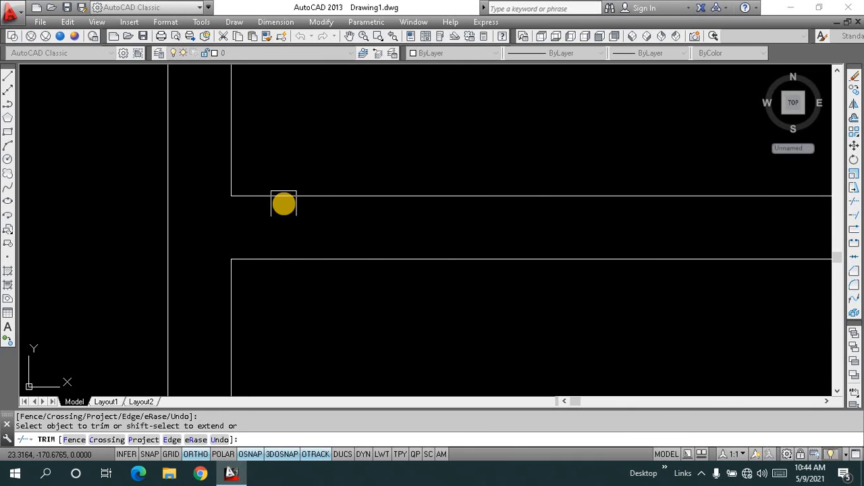
{"action": "key", "text": "Escape"}
{"action": "key", "text": "Escape"}
{"action": "key", "text": "Escape"}
{"action": "type", "text": "z"}
{"action": "key", "text": "Return"}
{"action": "scroll", "coordinate": [284, 203], "scroll_direction": "down", "scroll_amount": 3}
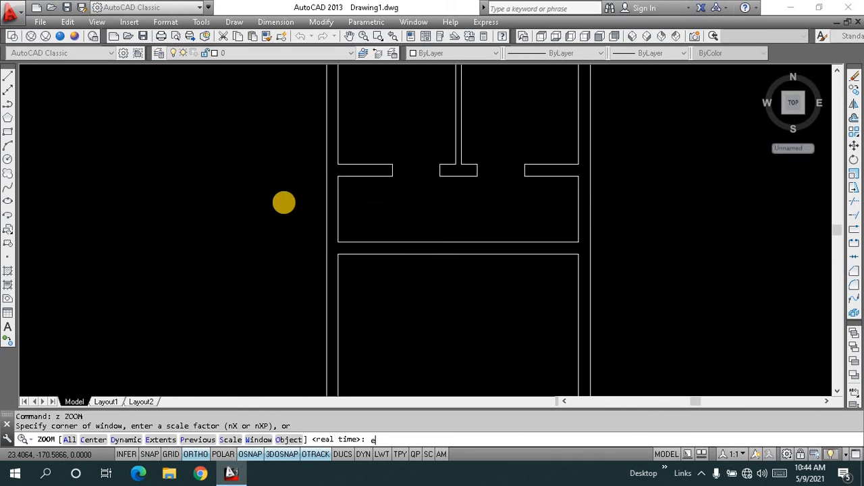